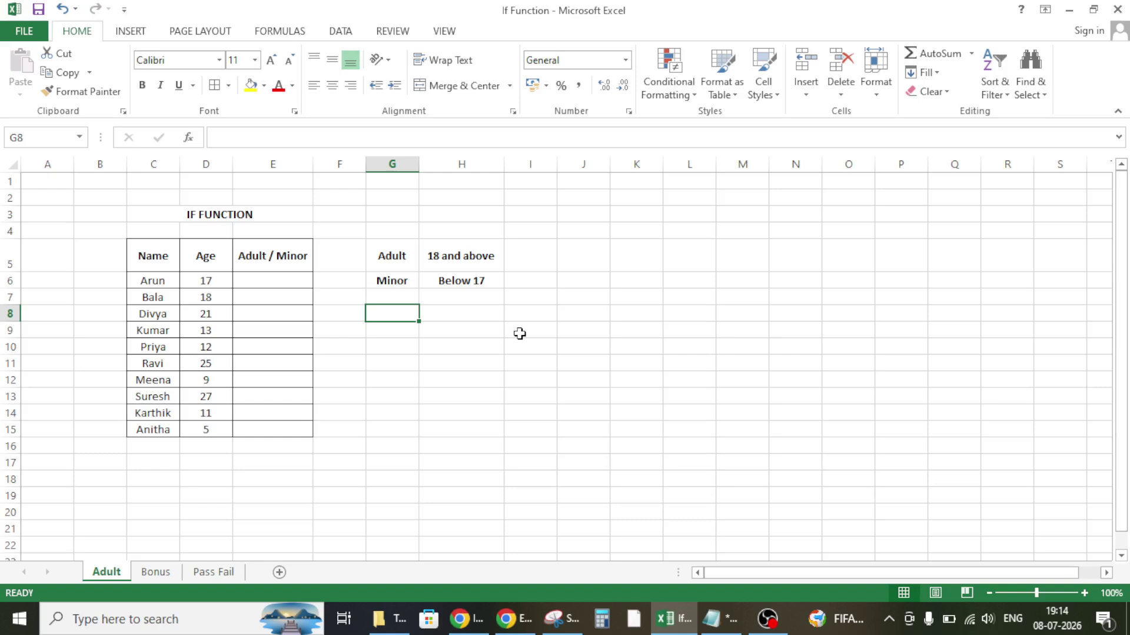
# - Examine the empty Adult / Minor column alongside the ages in the first rows of the table
pyautogui.click(267, 256)
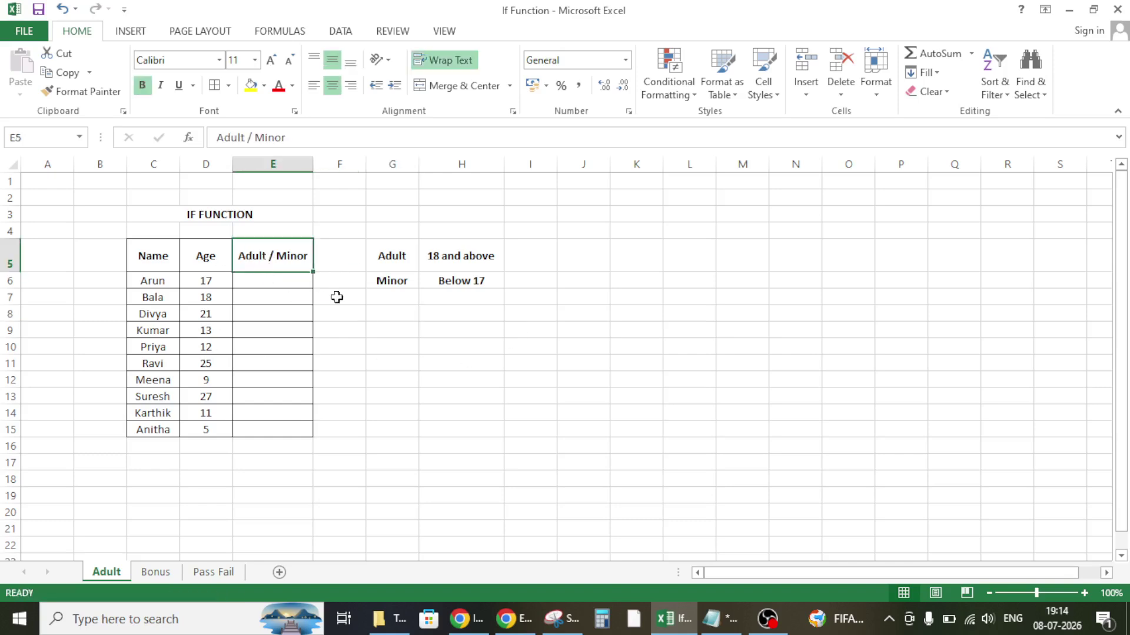
pyautogui.click(282, 284)
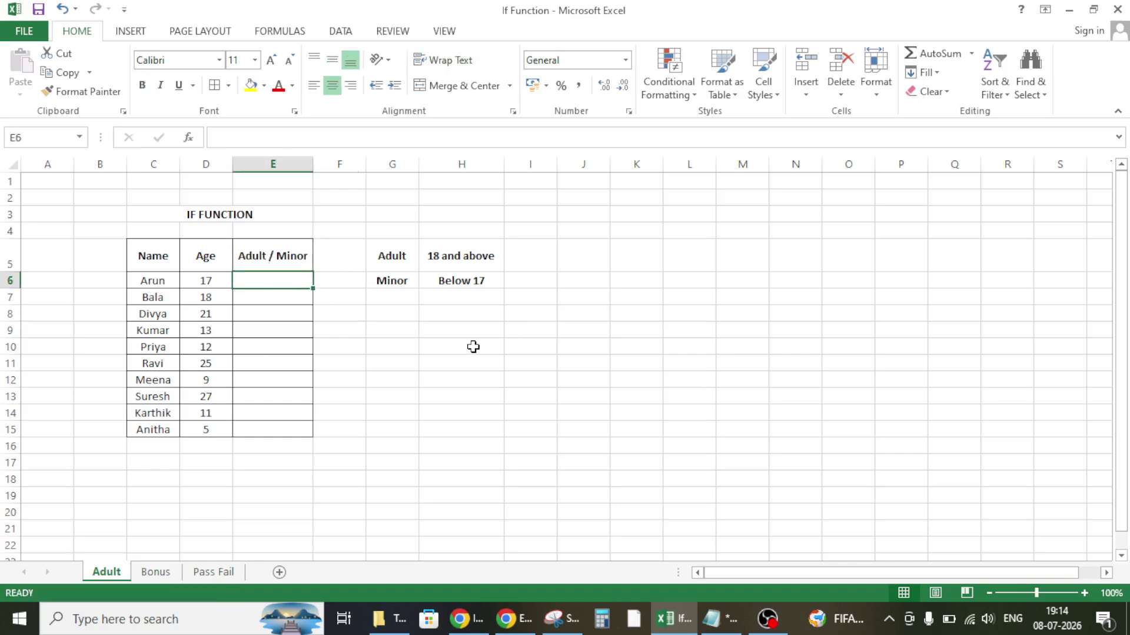
pyautogui.press('Left')
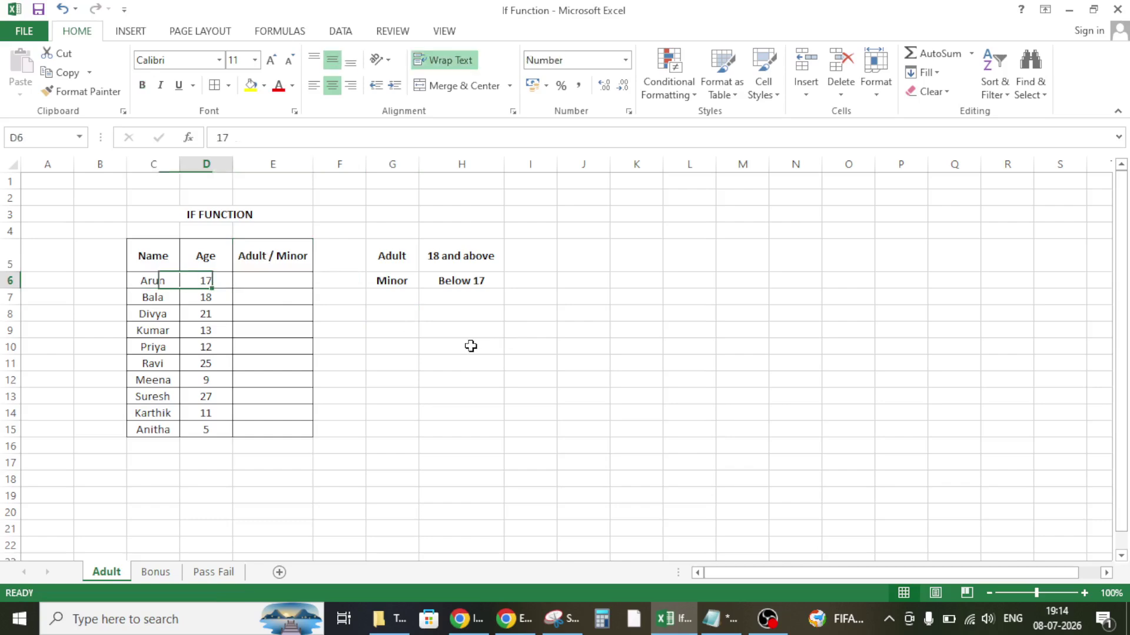
pyautogui.press('Right')
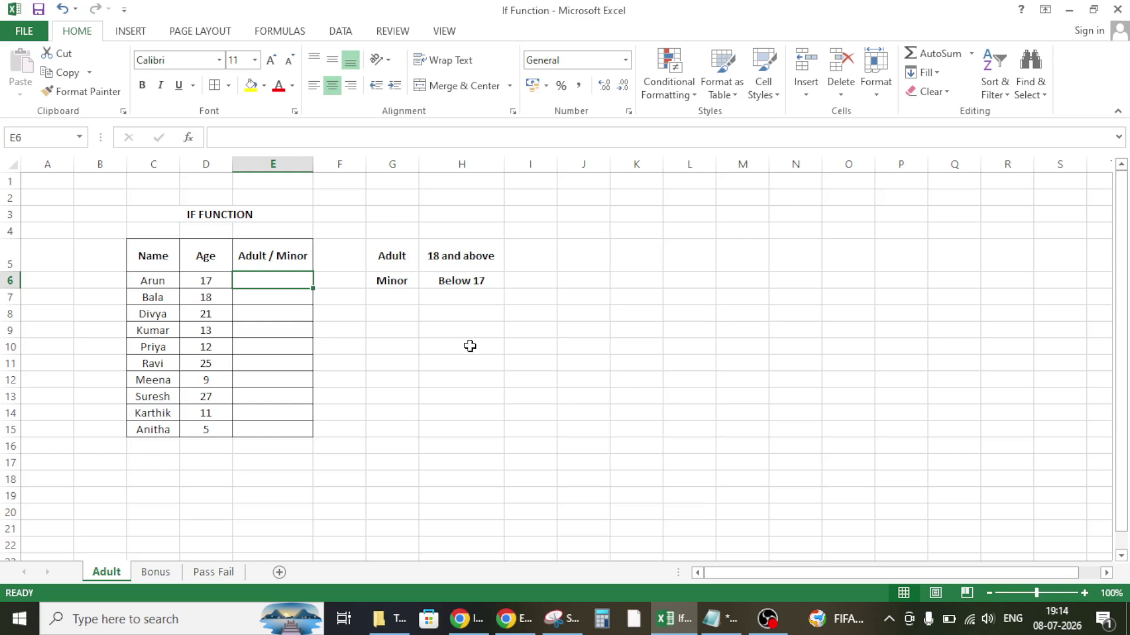
pyautogui.press('Down')
pyautogui.press('Up')
pyautogui.press('Down')
pyautogui.press('Down')
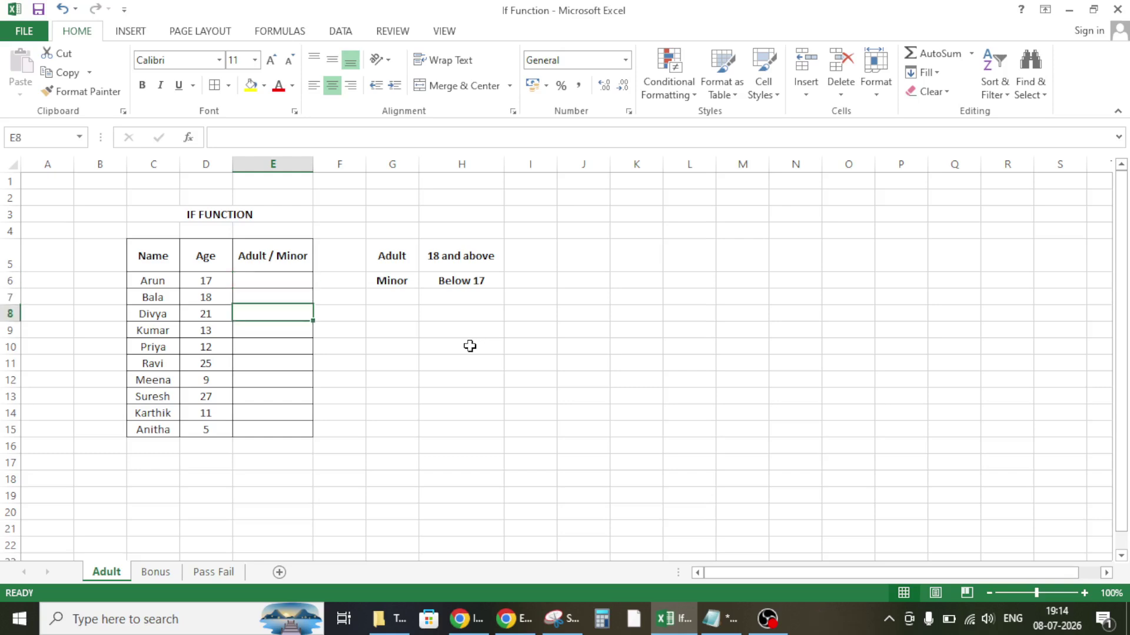
pyautogui.press('Up')
pyautogui.press('Up')
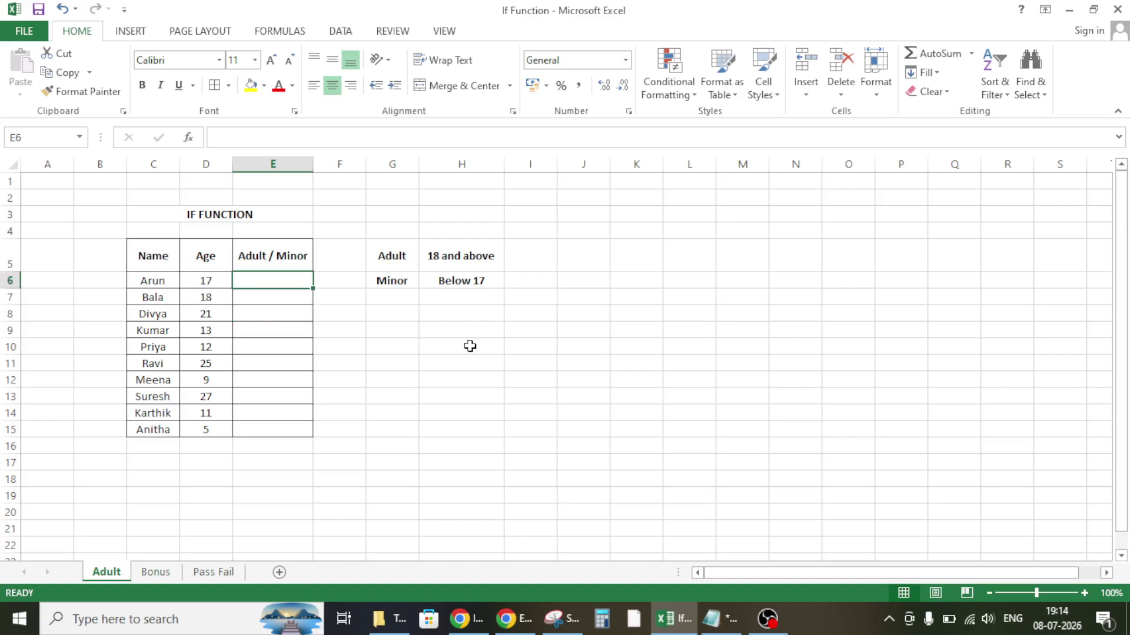
pyautogui.press('Down')
# - Review the age criteria for Adult and Minor and compare them with the ages in rows 6 to 8
pyautogui.click(391, 256)
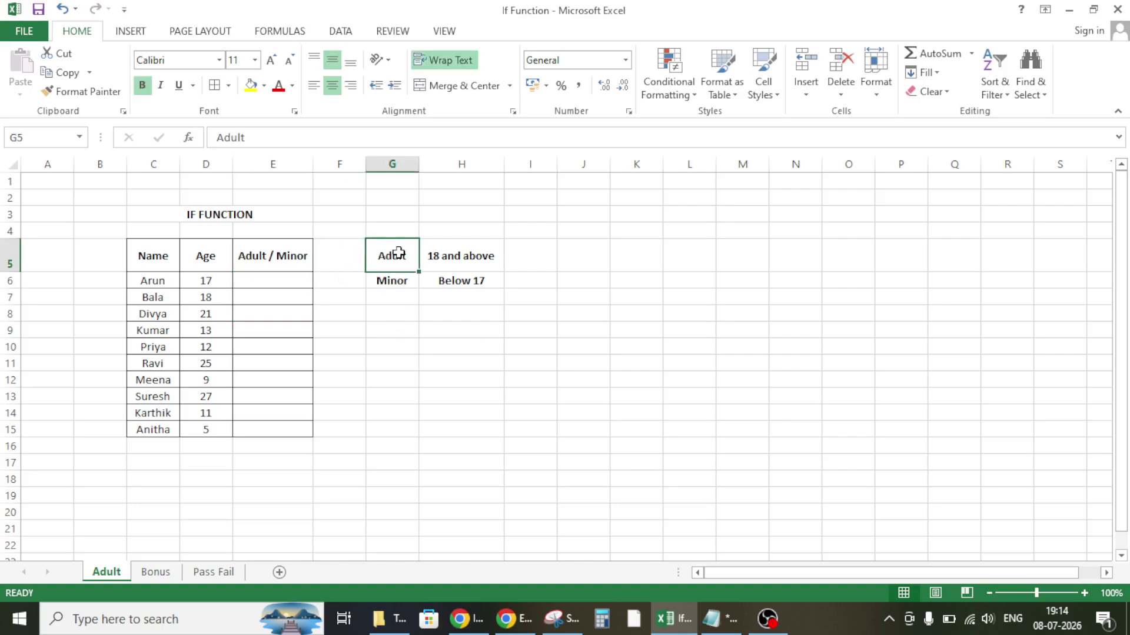
pyautogui.click(474, 259)
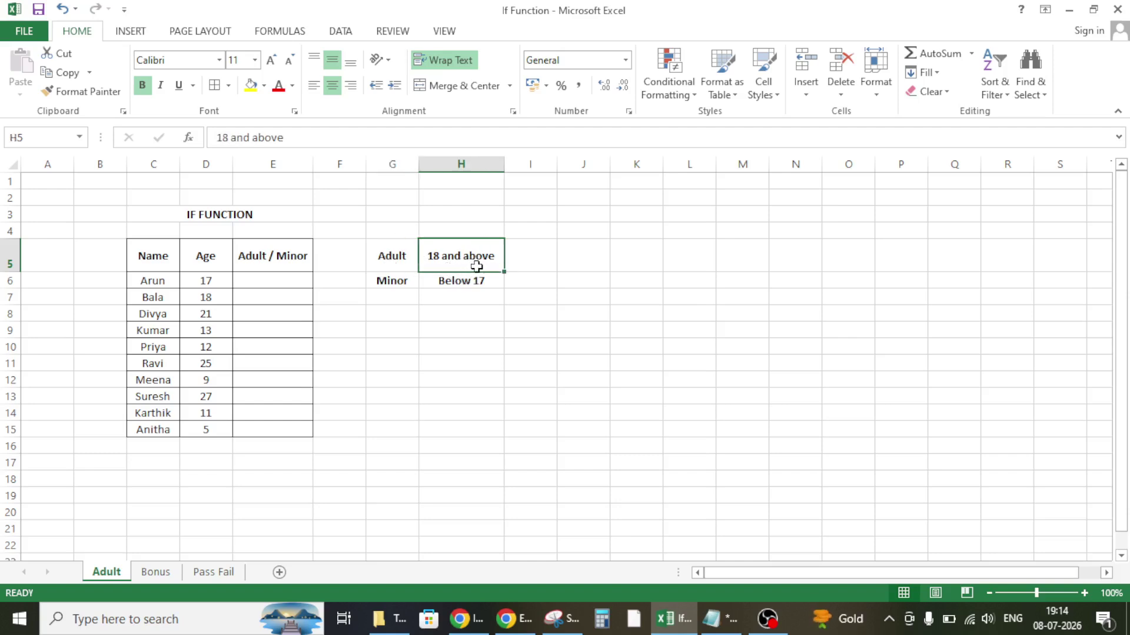
pyautogui.click(392, 251)
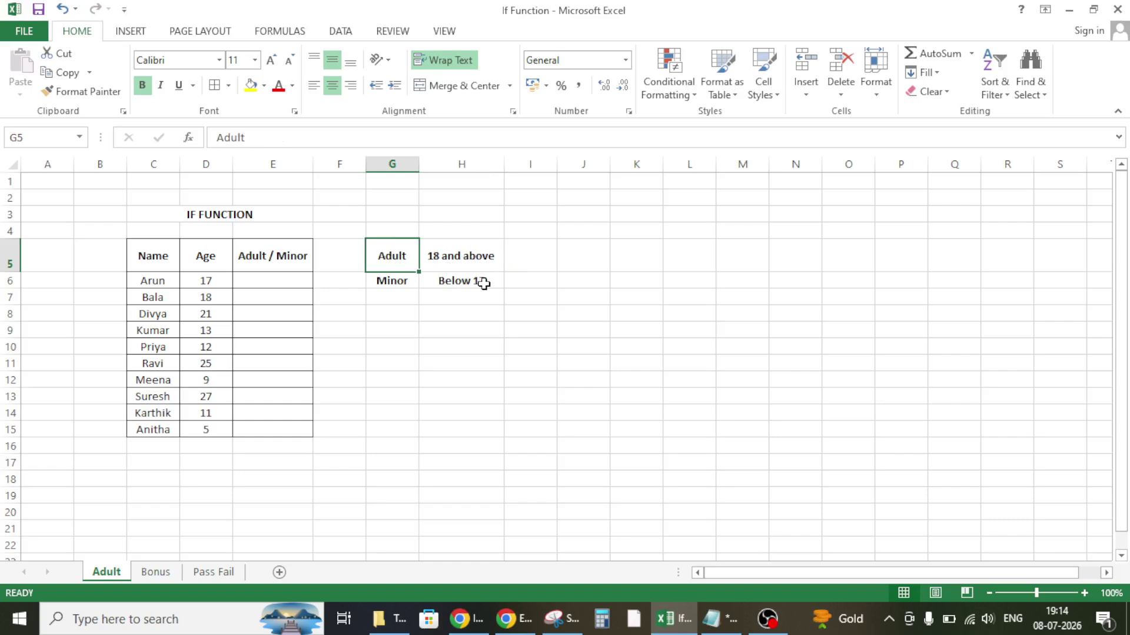
pyautogui.click(496, 282)
pyautogui.click(383, 279)
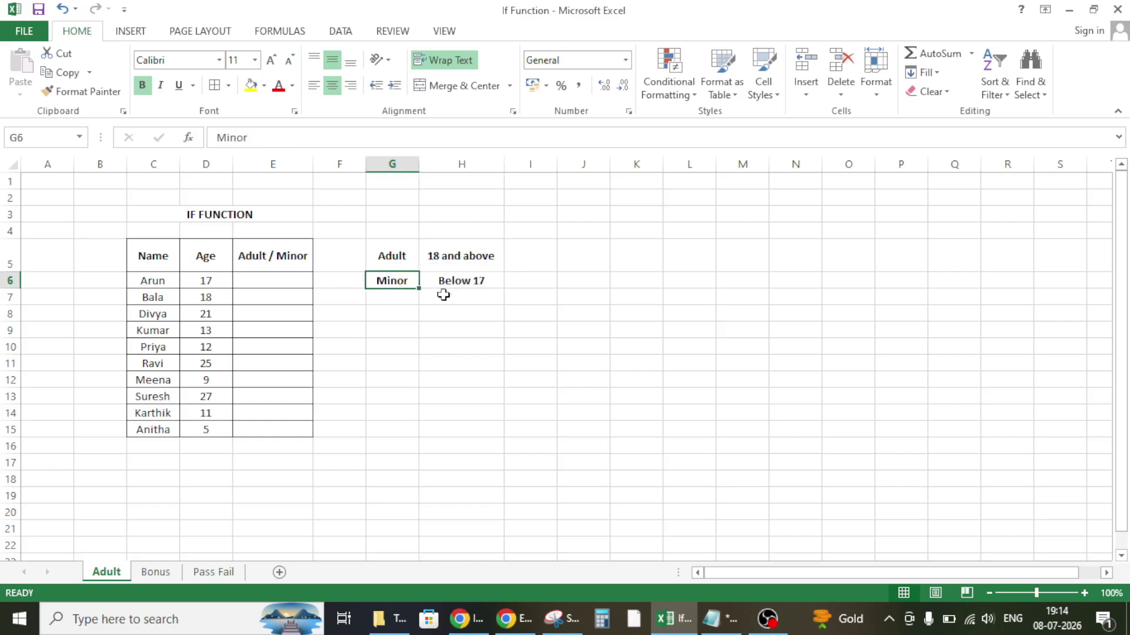
pyautogui.click(281, 281)
pyautogui.click(209, 282)
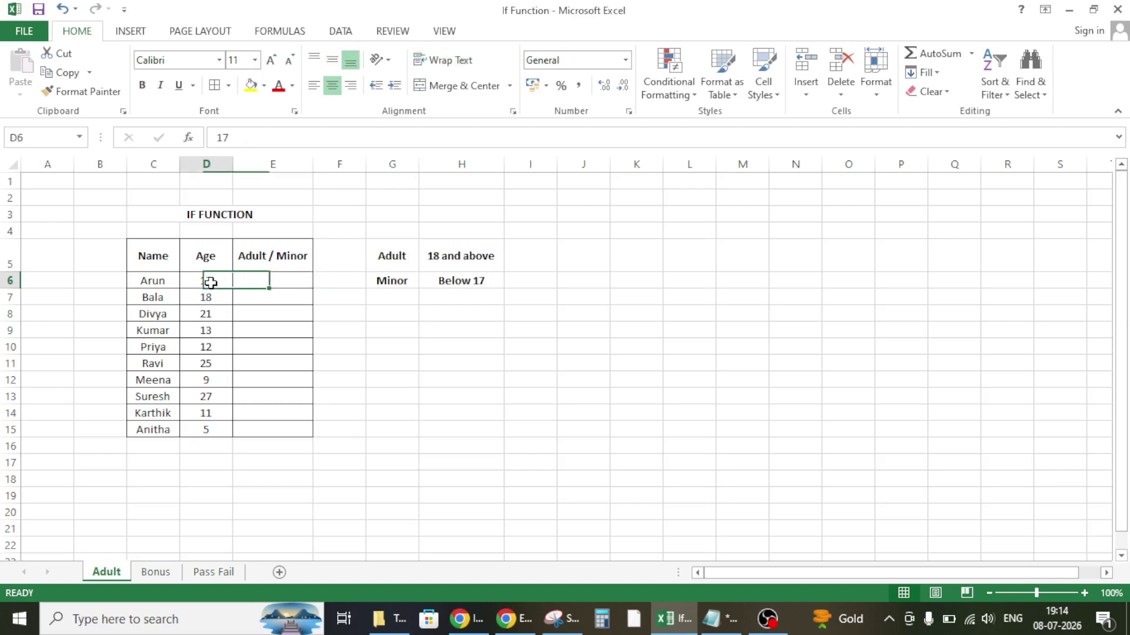
pyautogui.click(272, 279)
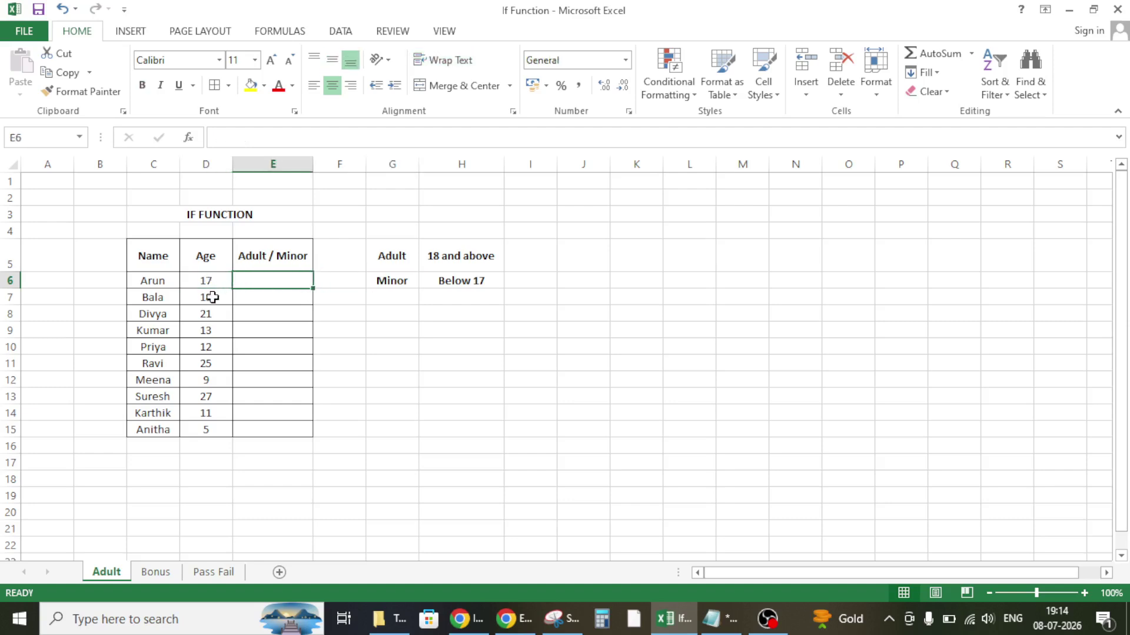
pyautogui.click(212, 298)
pyautogui.click(275, 299)
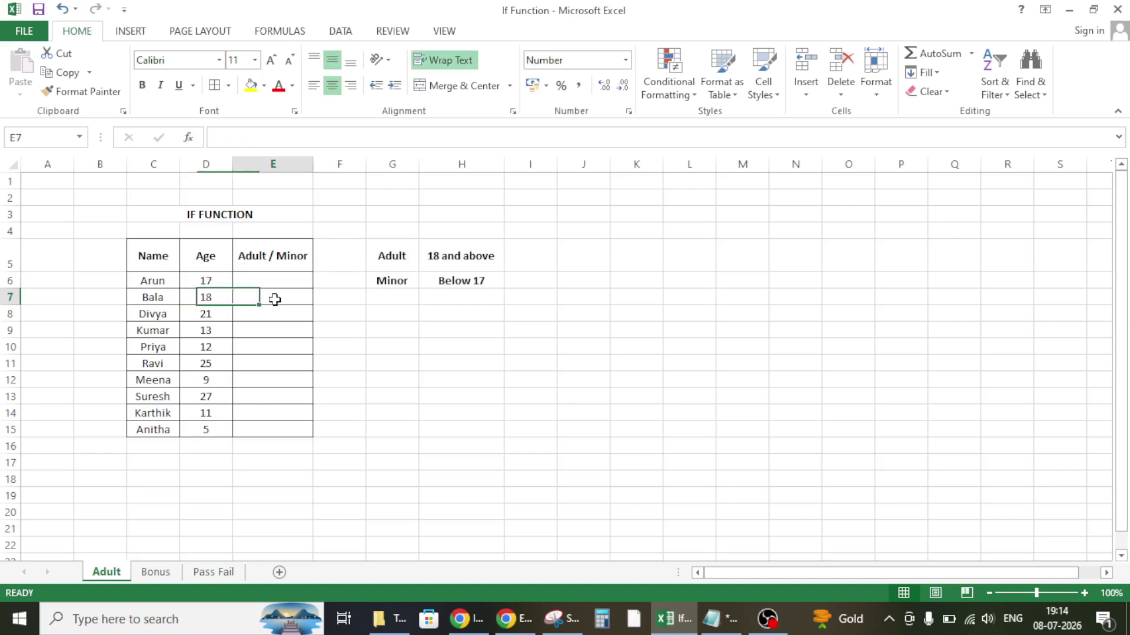
pyautogui.click(218, 316)
pyautogui.click(273, 314)
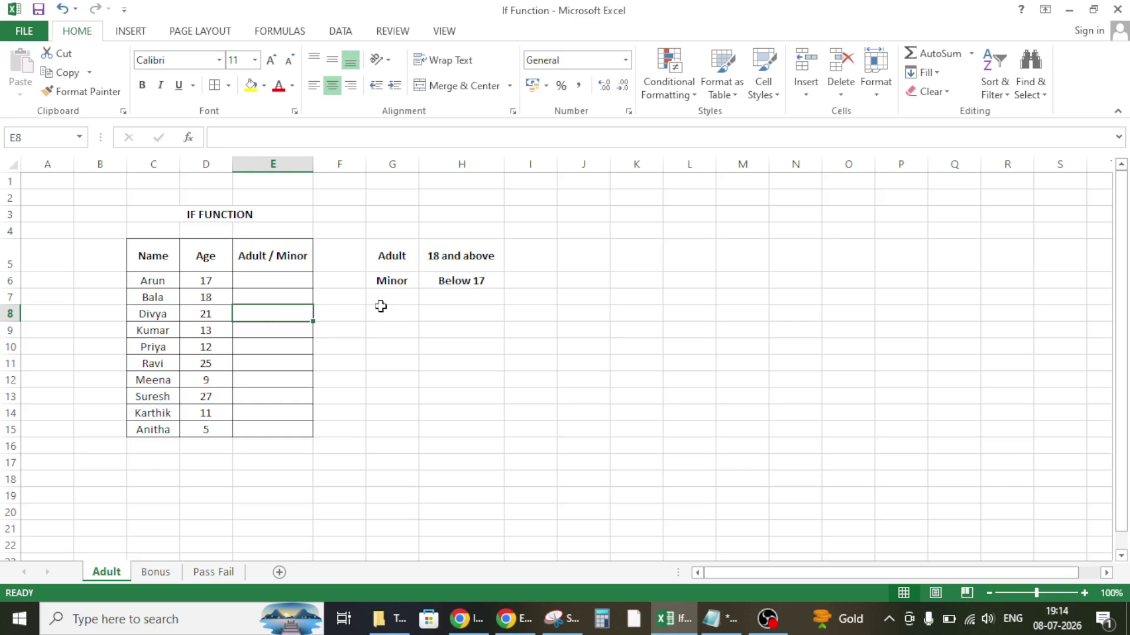
# - Enter "Minor" manually as the result in cells E6 and E7
pyautogui.press('Up')
pyautogui.press('Up')
pyautogui.write('mINOR')
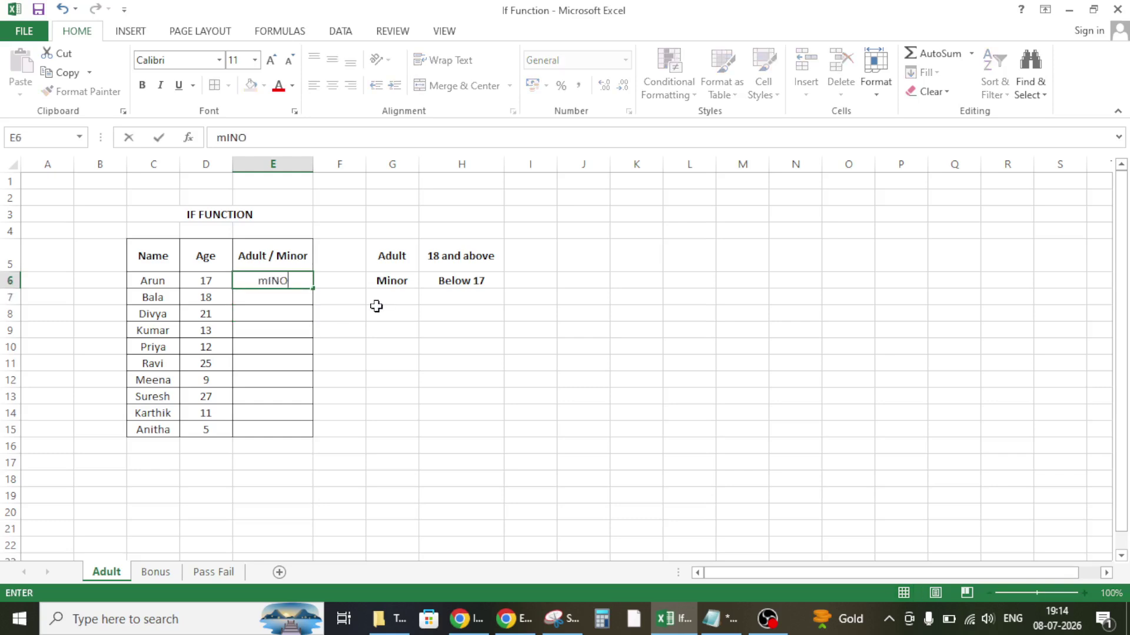
pyautogui.press('BackSpace')
pyautogui.press('BackSpace')
pyautogui.press('BackSpace')
pyautogui.press('BackSpace')
pyautogui.press('BackSpace')
pyautogui.write('Minor')
pyautogui.press('Return')
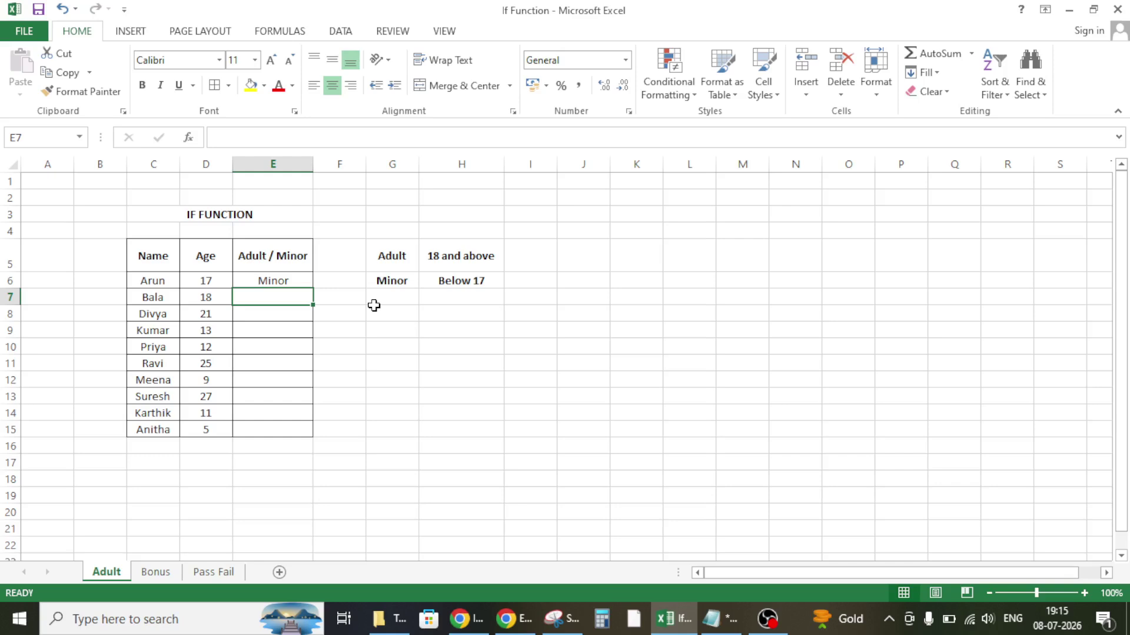
pyautogui.write('Minor')
pyautogui.press('Up')
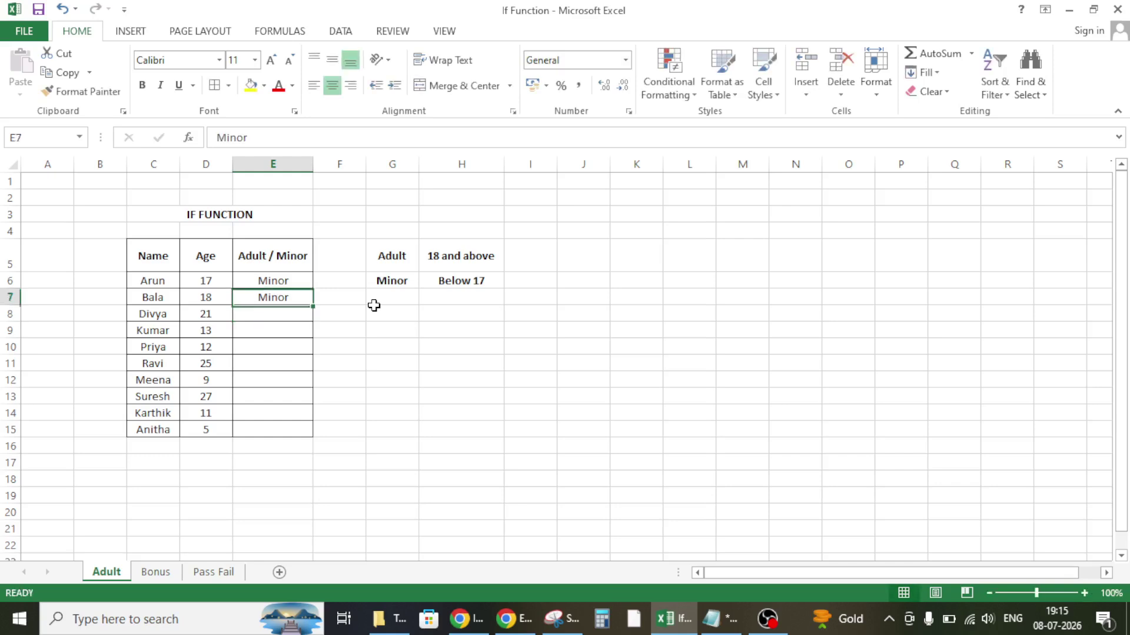
# - Clear the manually entered results from cells E6 and E7
pyautogui.hotkey('shift', 'Down')
pyautogui.press('Delete')
pyautogui.press('Up')
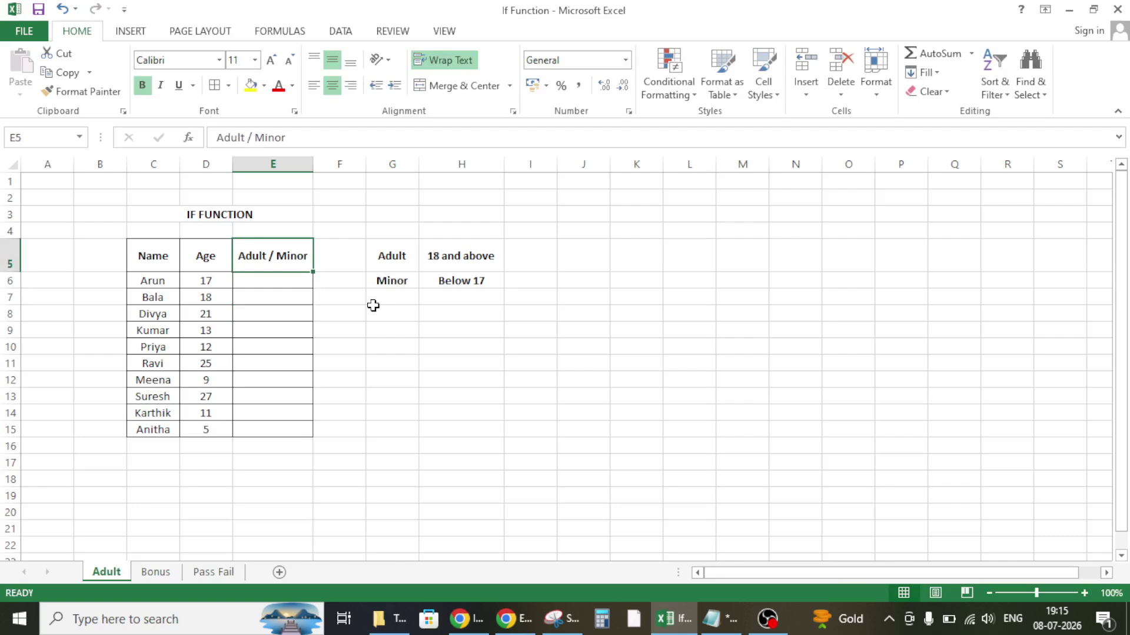
# - Enter the formula =IF(D6>=18,"Adult", "Minor") in cell E6 to classify the first person by age
pyautogui.press('Down')
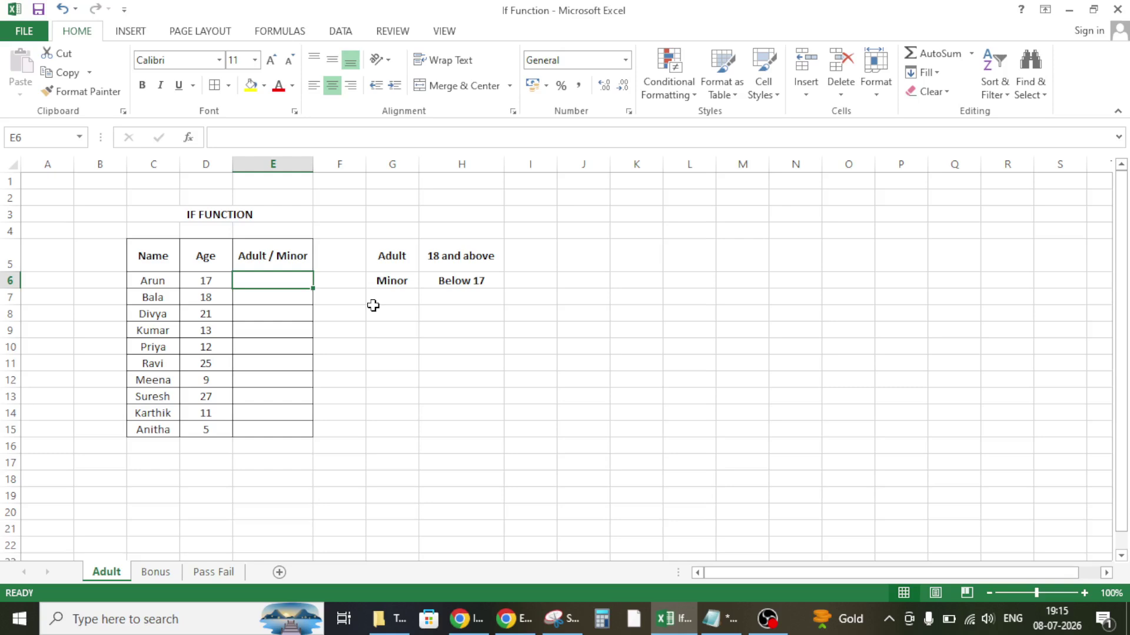
pyautogui.write('=')
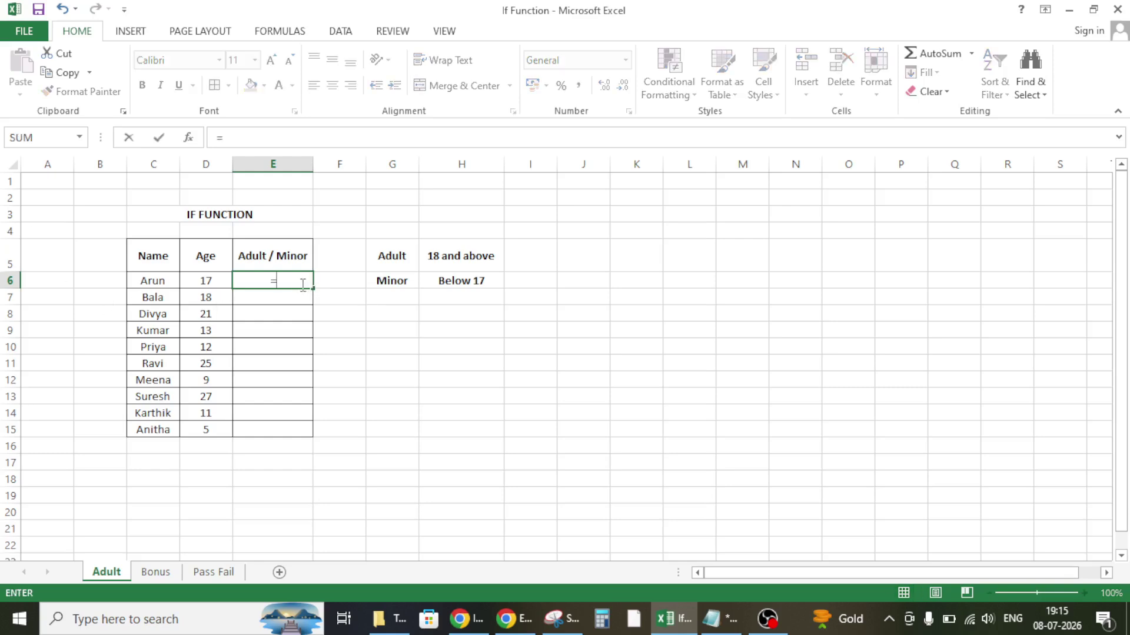
pyautogui.write('if')
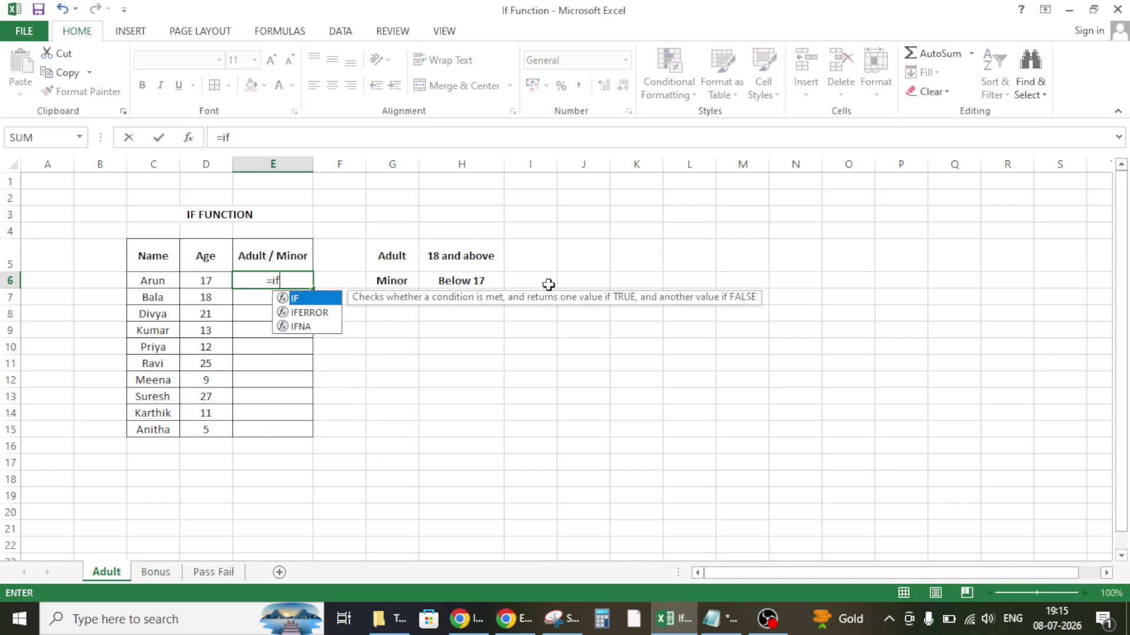
pyautogui.press('Tab')
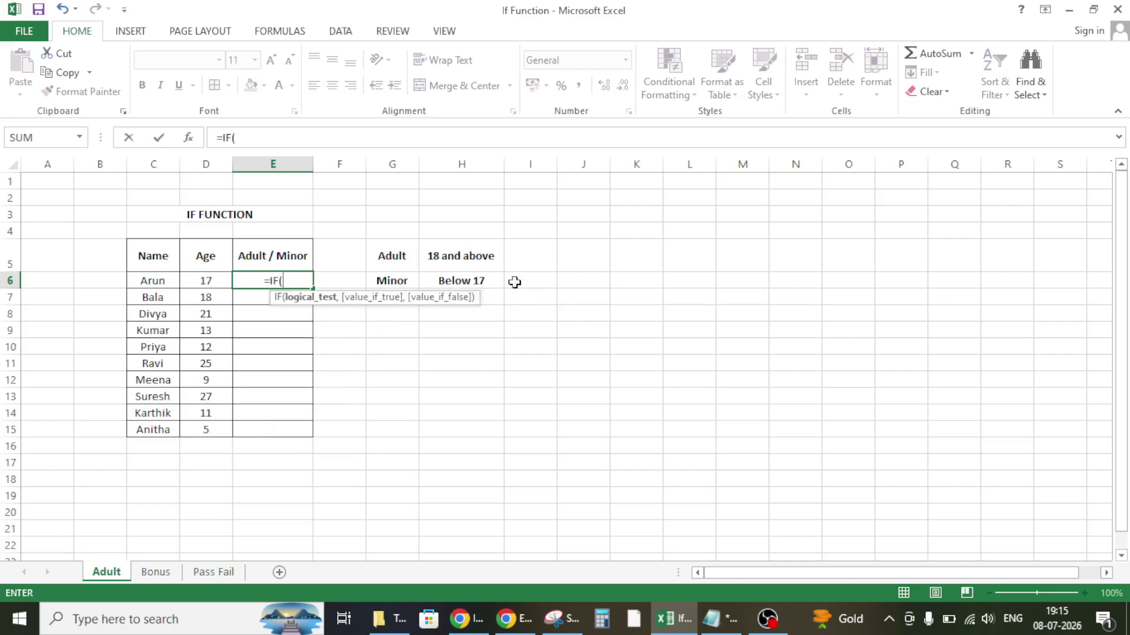
pyautogui.click(208, 284)
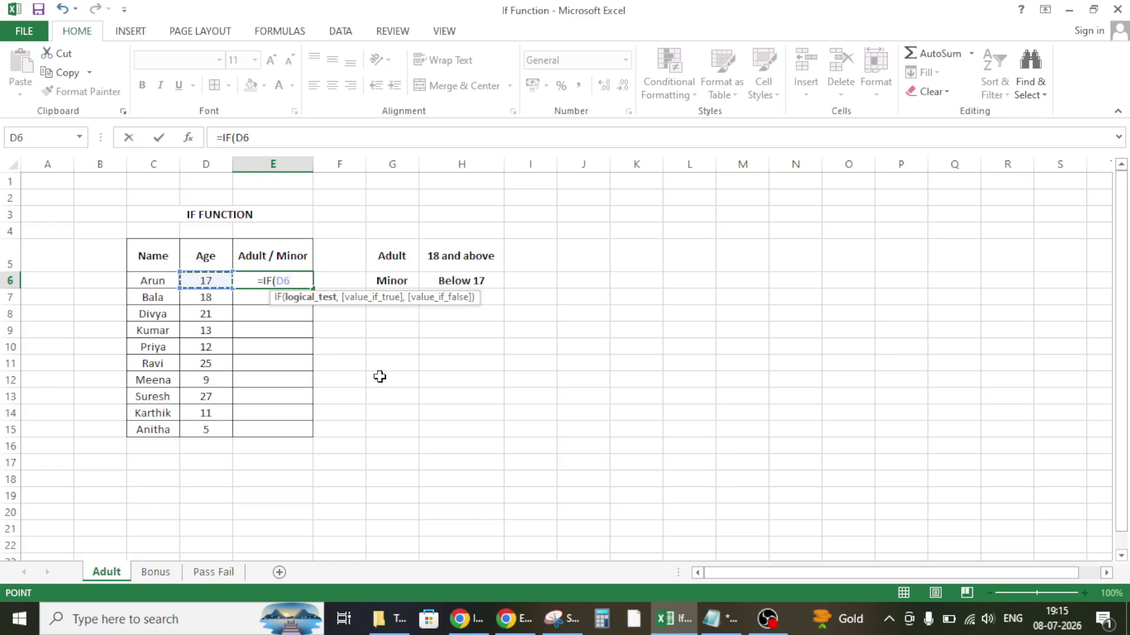
pyautogui.write('>=18')
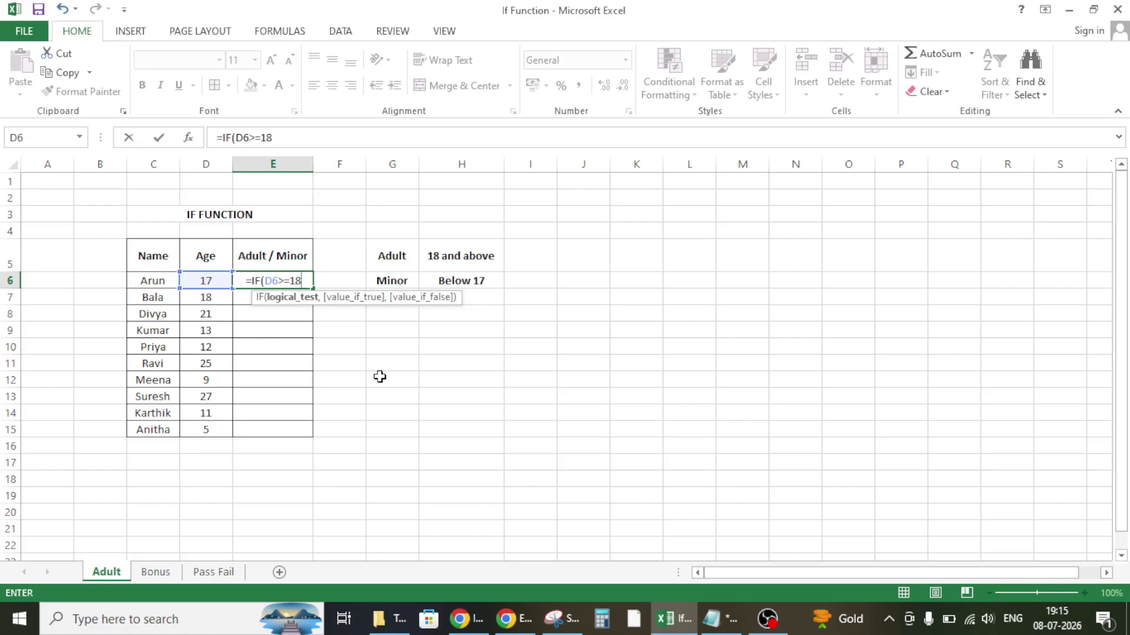
pyautogui.write(',')
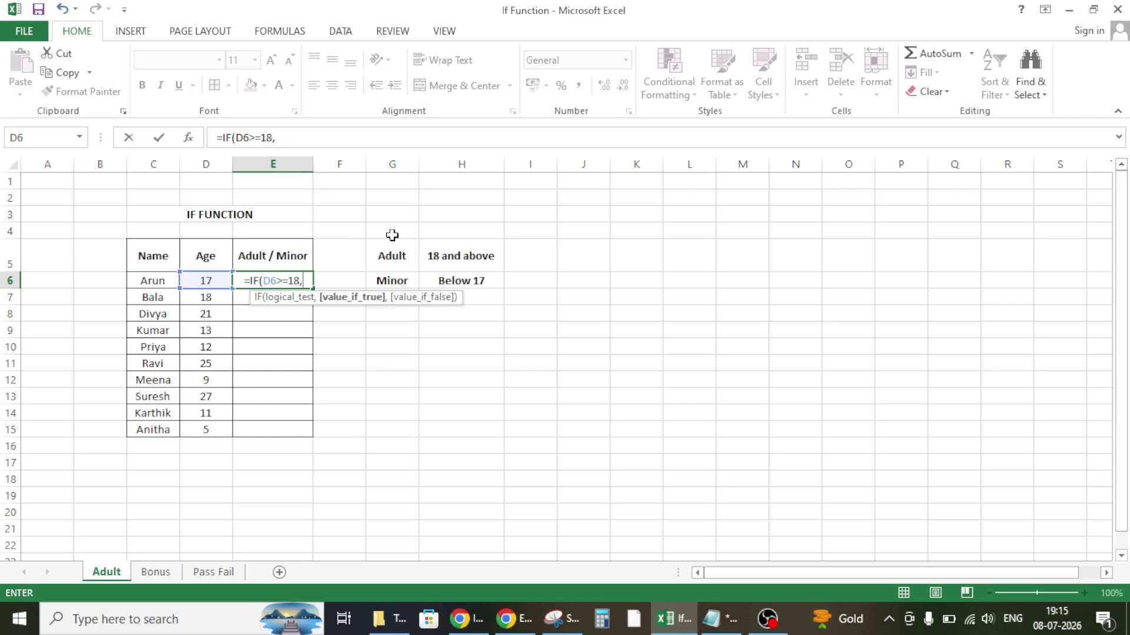
pyautogui.write('"Adul')
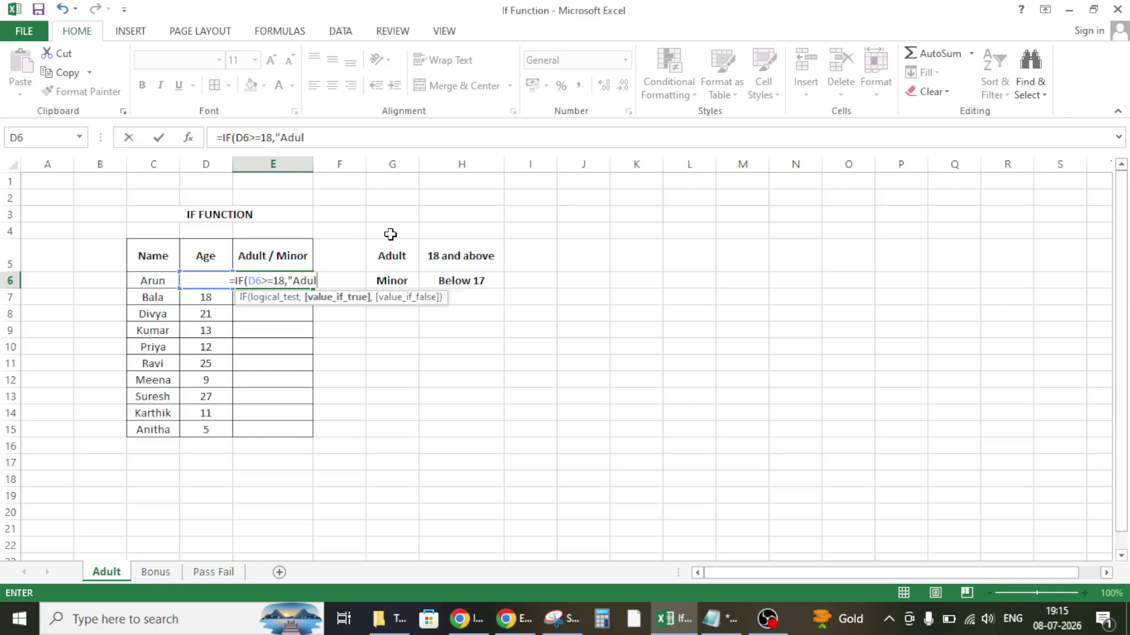
pyautogui.write('t"')
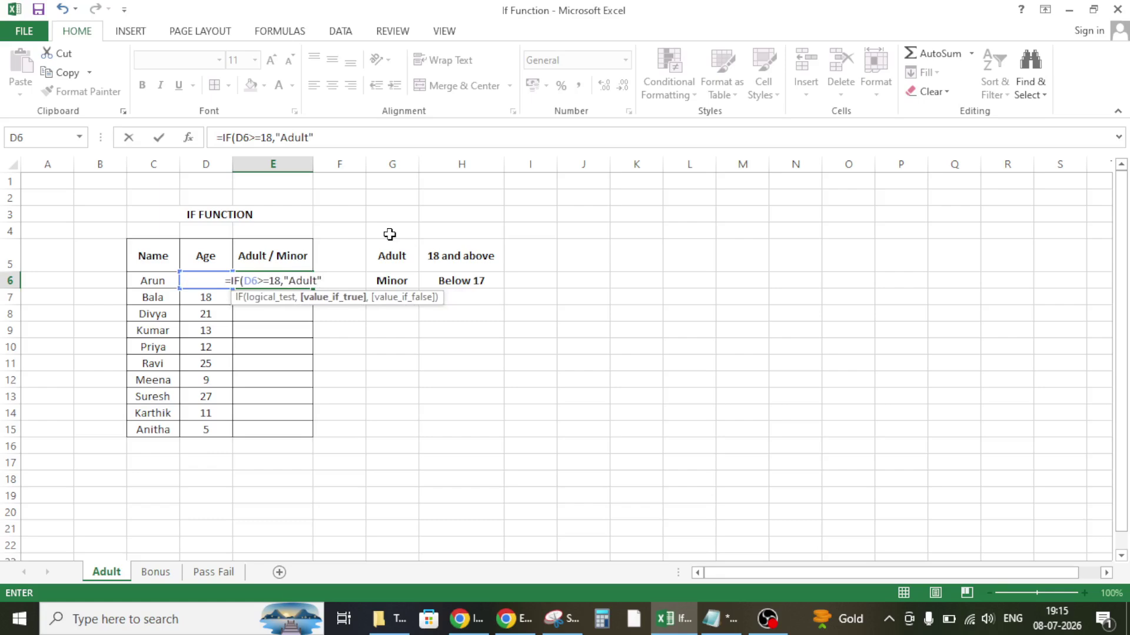
pyautogui.write(',')
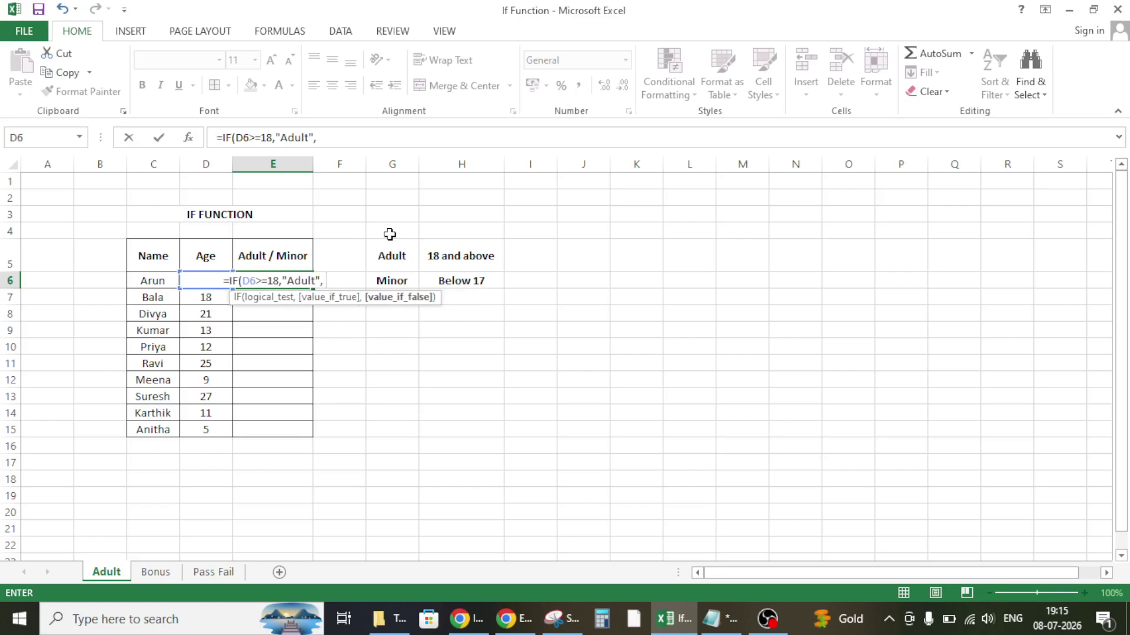
pyautogui.write(' "Minor')
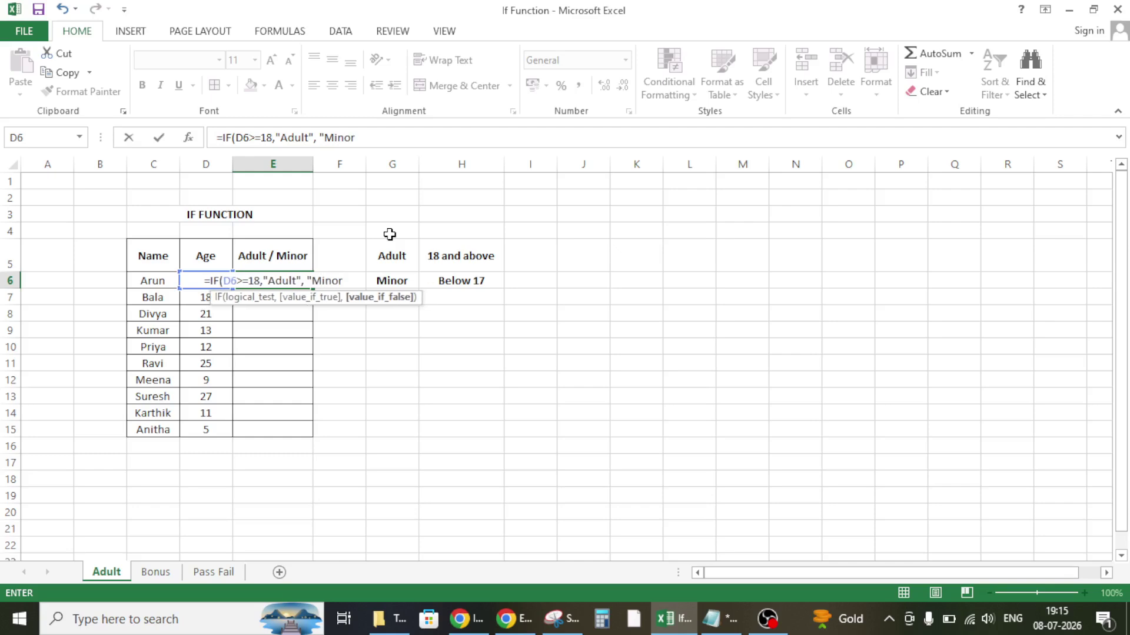
pyautogui.write('"')
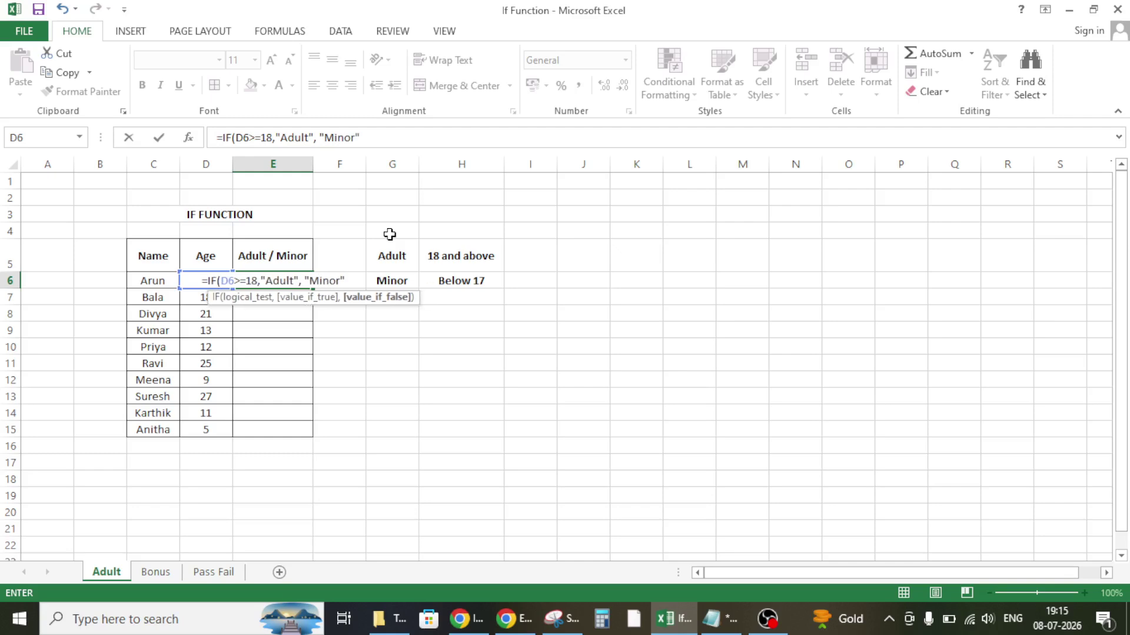
pyautogui.press('Return')
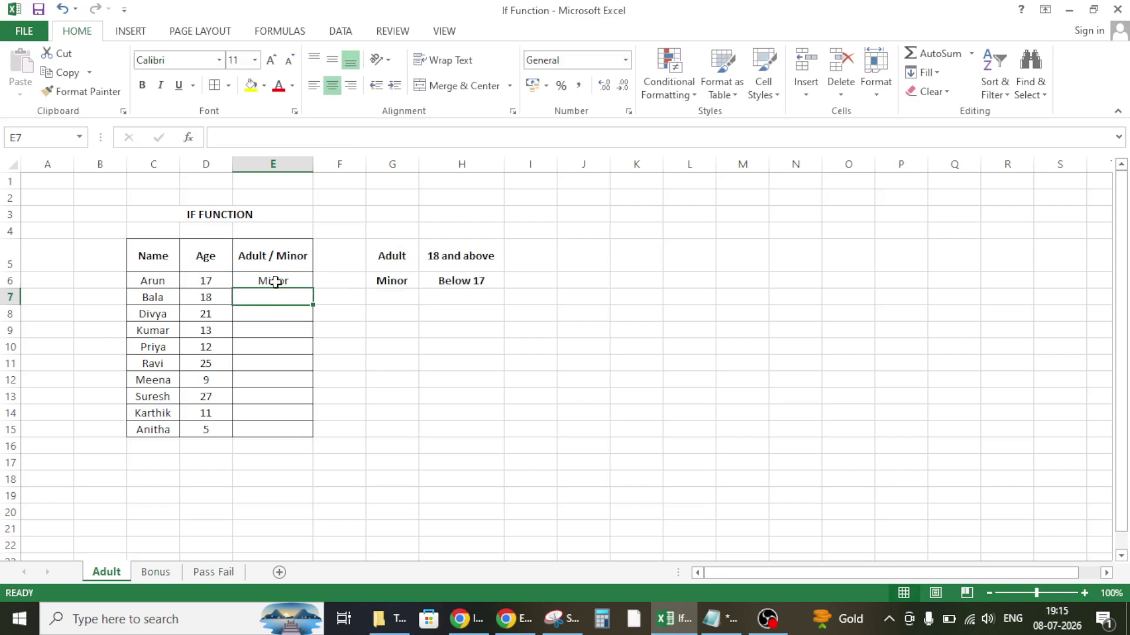
# - Review the IF formula in E6 and fill it down the Adult / Minor column through E15
pyautogui.click(276, 282)
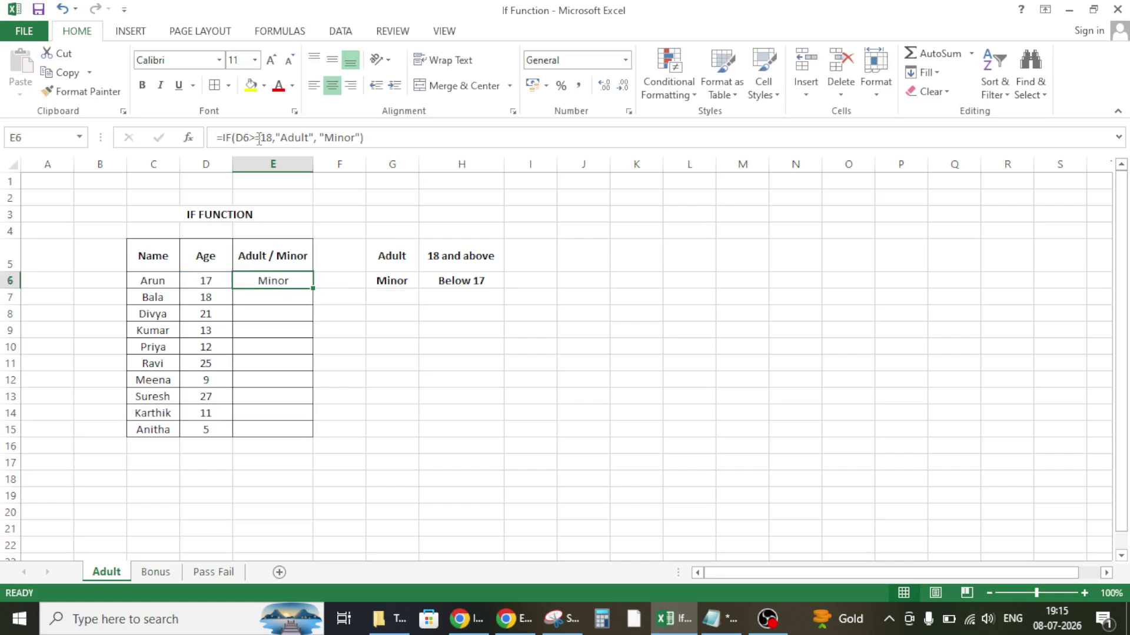
pyautogui.moveTo(390, 137); pyautogui.dragTo(213, 137)
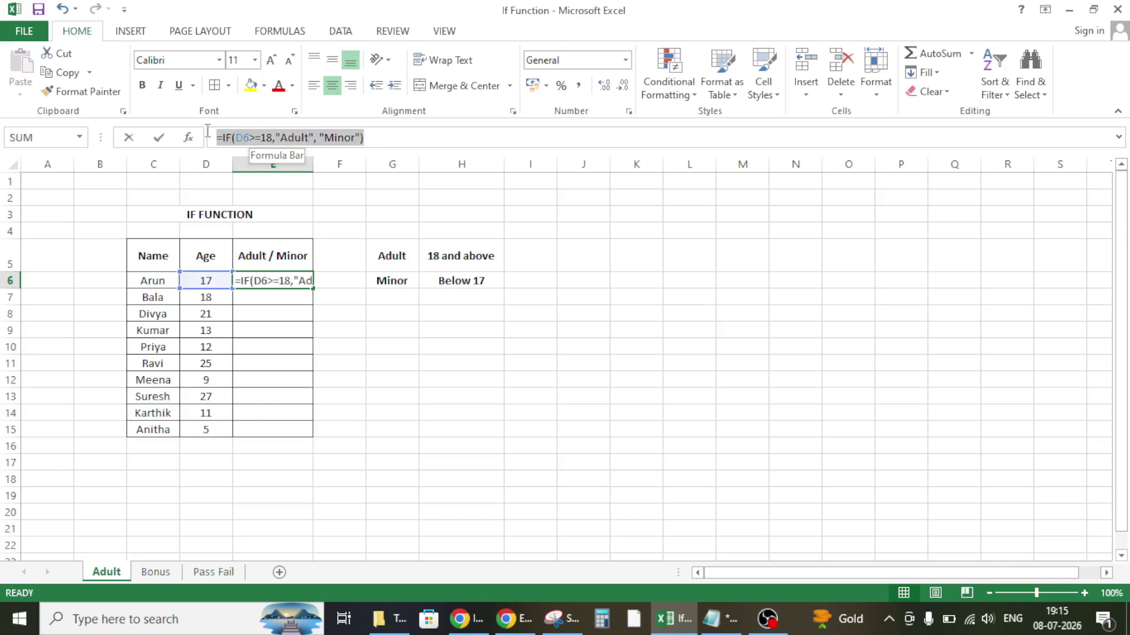
pyautogui.press('Escape')
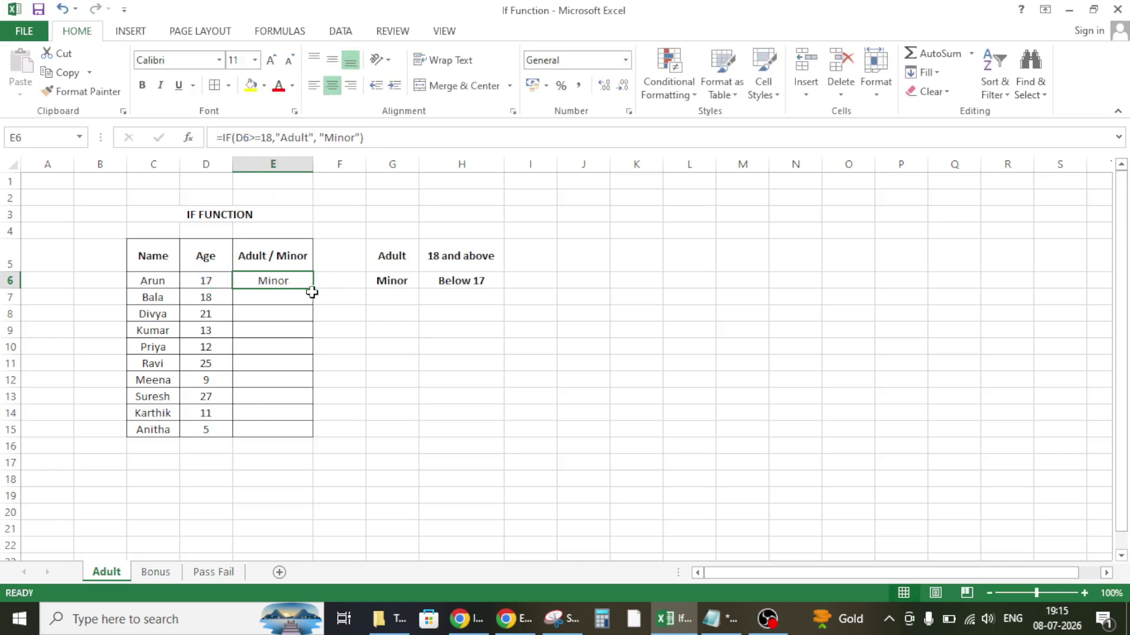
pyautogui.doubleClick(313, 288)
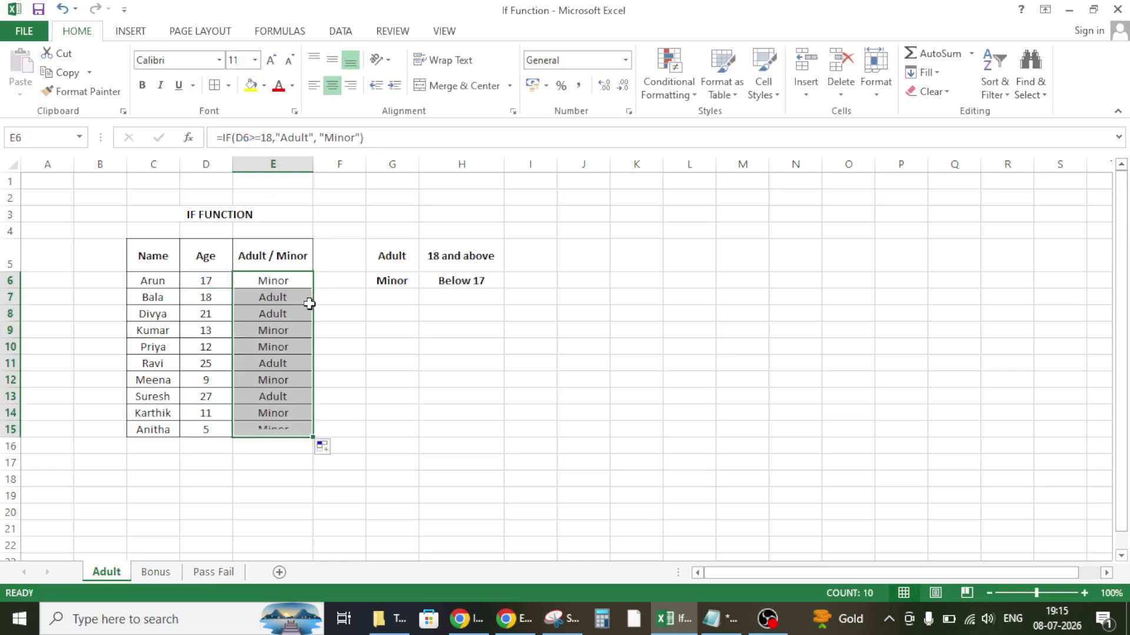
# - Check the Adult results in the Adult / Minor column against the ages and the "18 and above" rule
pyautogui.click(285, 330)
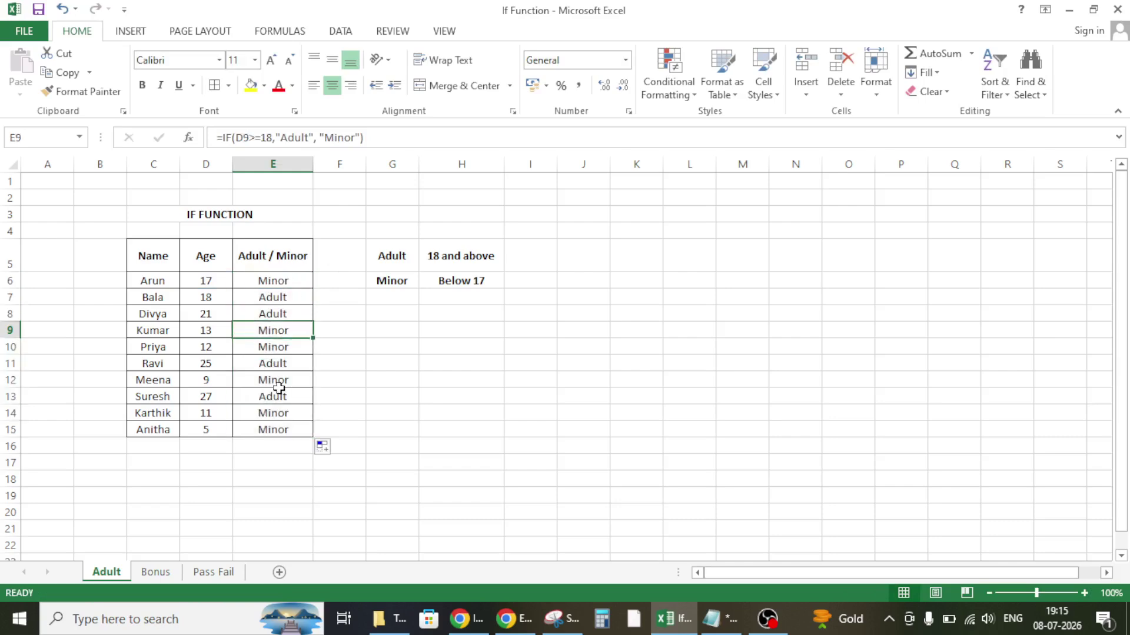
pyautogui.click(278, 390)
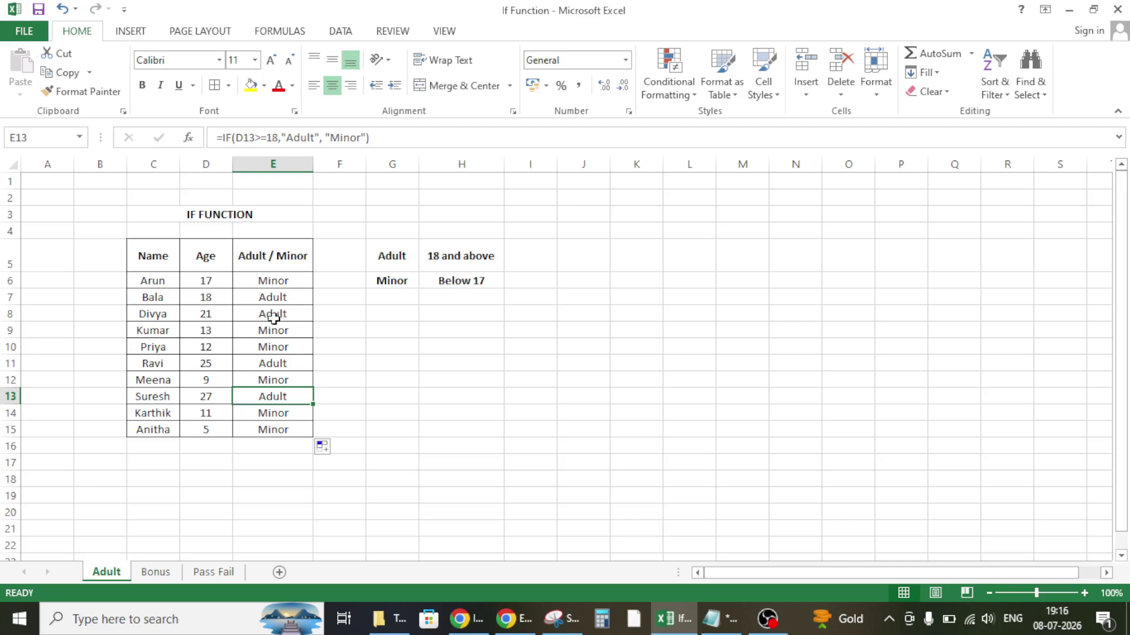
pyautogui.click(208, 298)
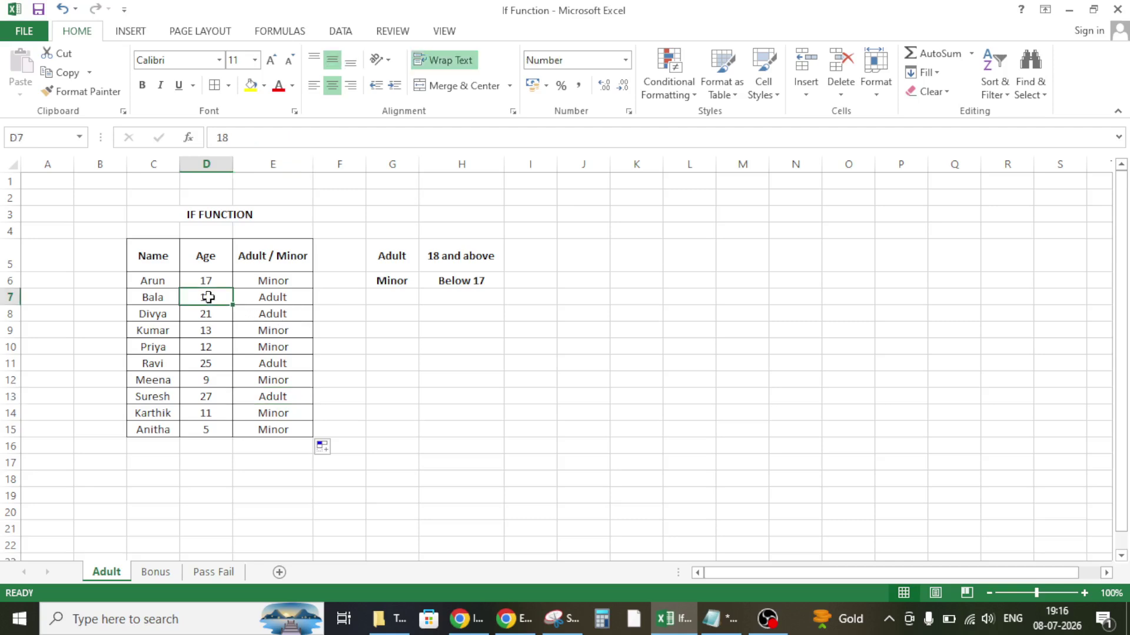
pyautogui.click(463, 255)
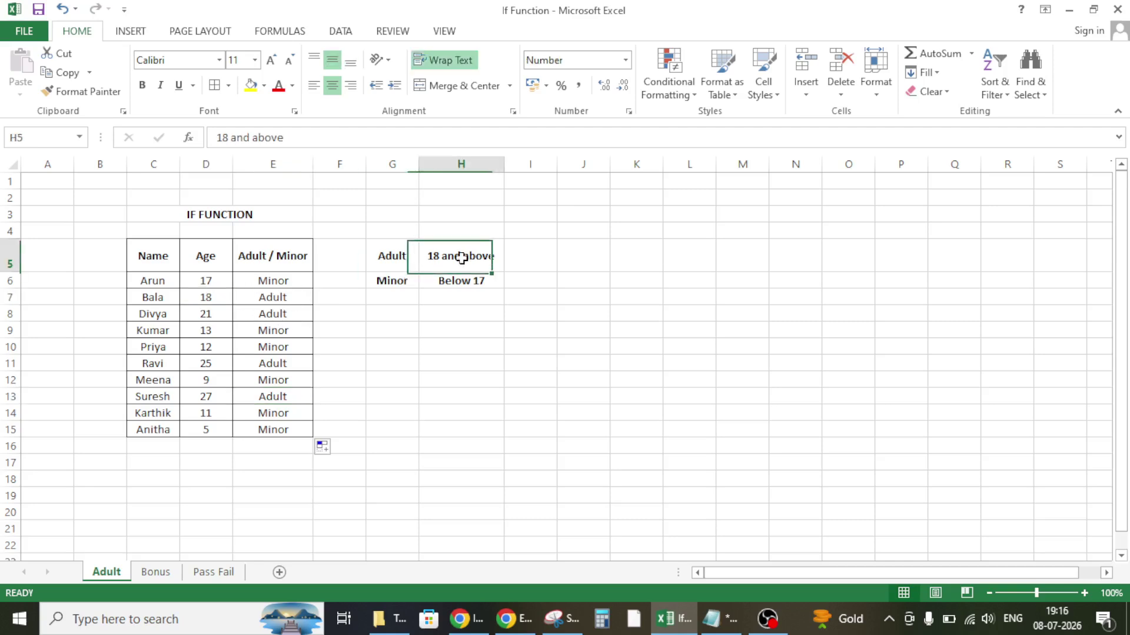
pyautogui.click(412, 255)
pyautogui.click(206, 299)
pyautogui.click(261, 299)
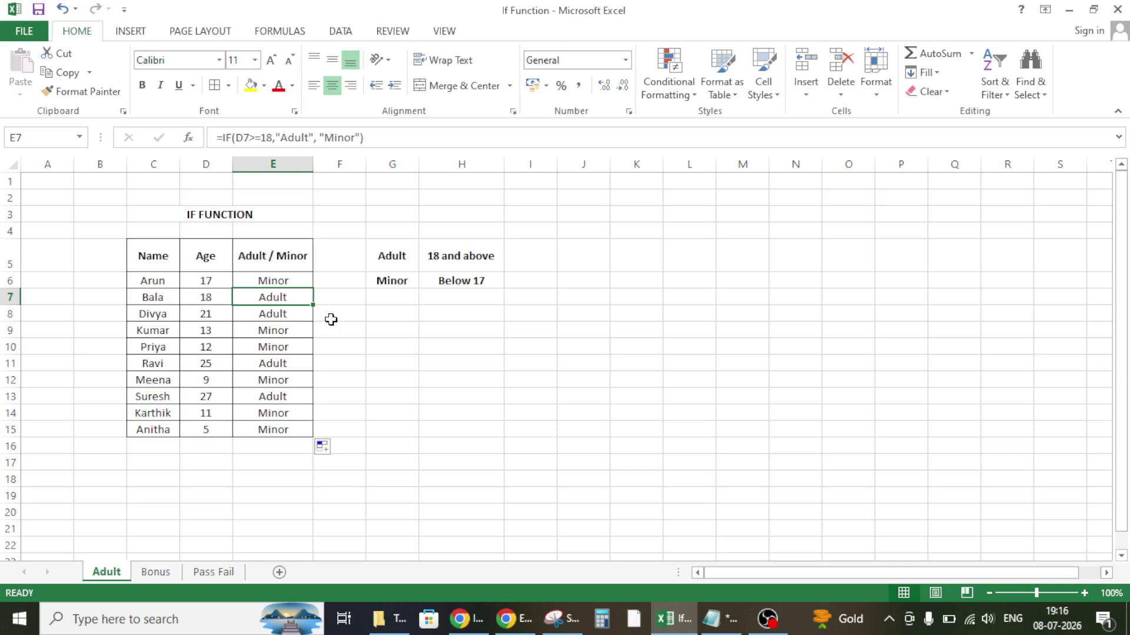
pyautogui.click(217, 316)
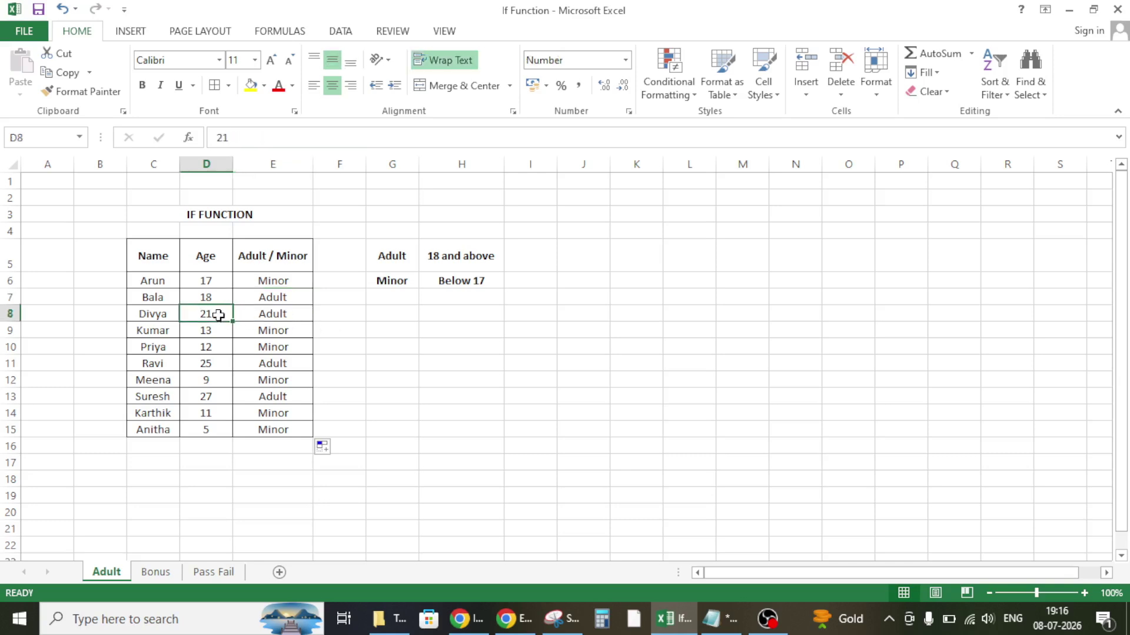
pyautogui.click(265, 314)
pyautogui.click(220, 398)
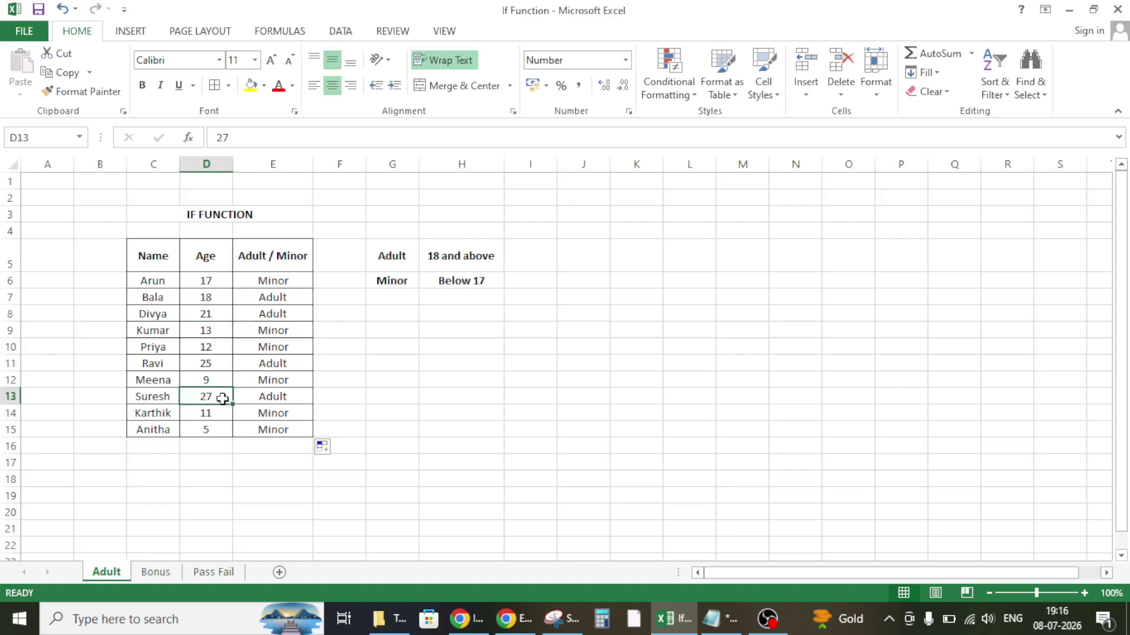
pyautogui.click(275, 398)
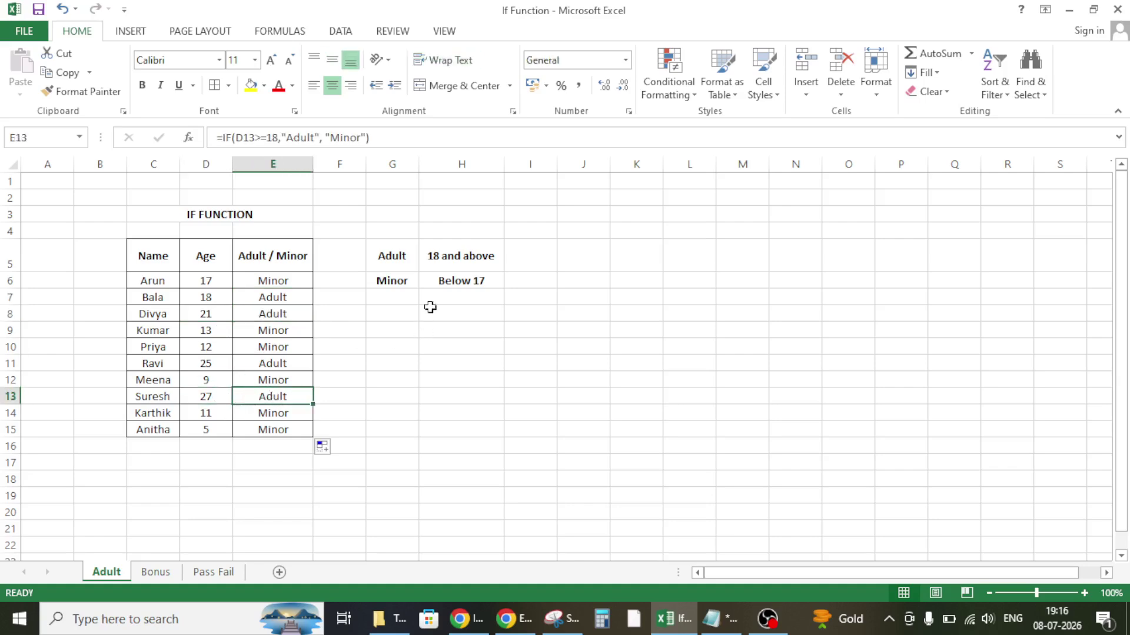
# - Check the Minor results in the Adult / Minor column against the ages and the "Below 17" rule
pyautogui.click(467, 281)
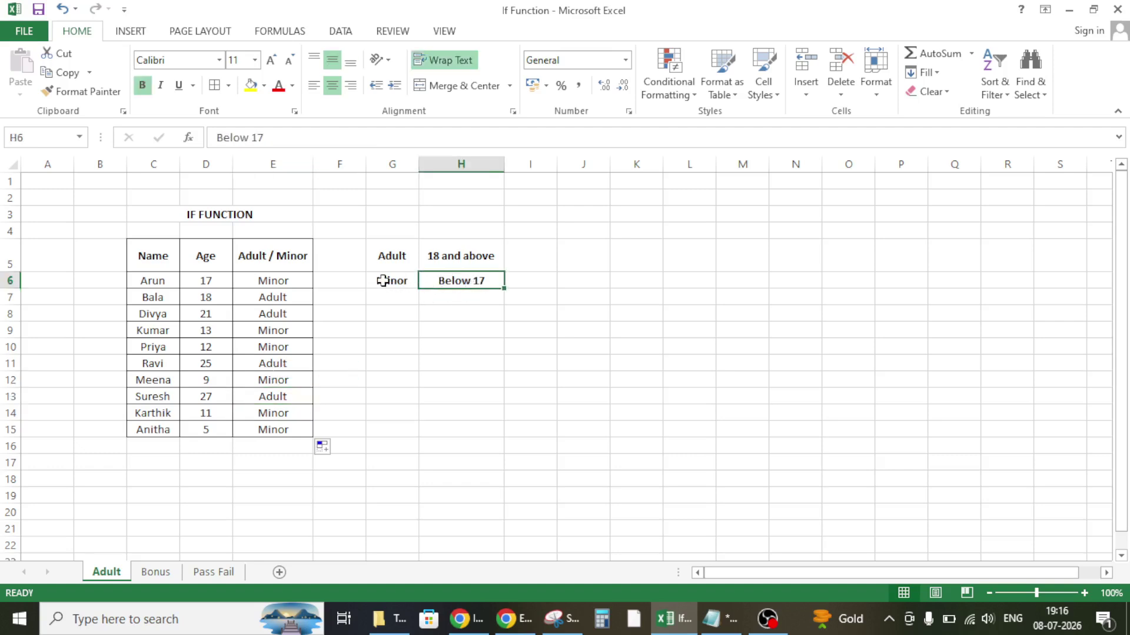
pyautogui.click(213, 283)
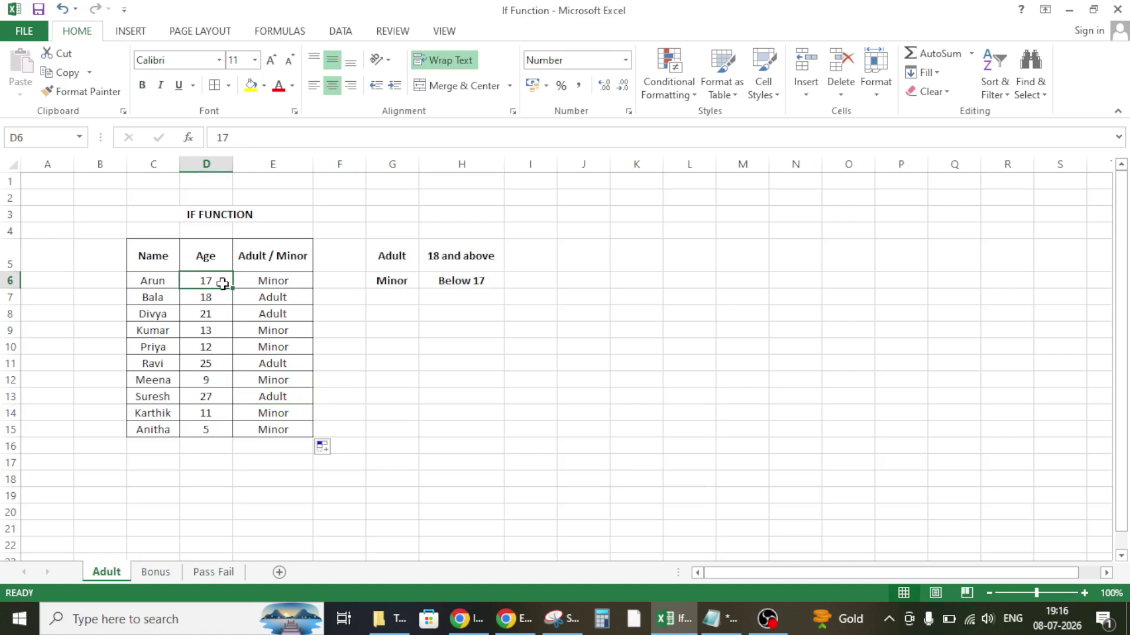
pyautogui.click(272, 282)
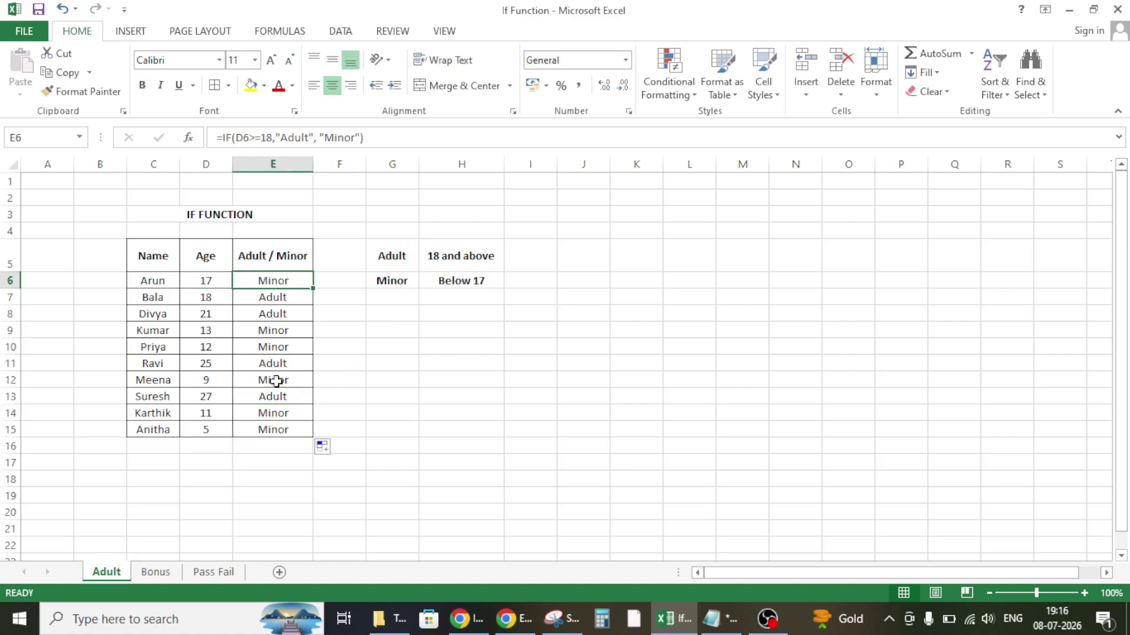
pyautogui.click(207, 346)
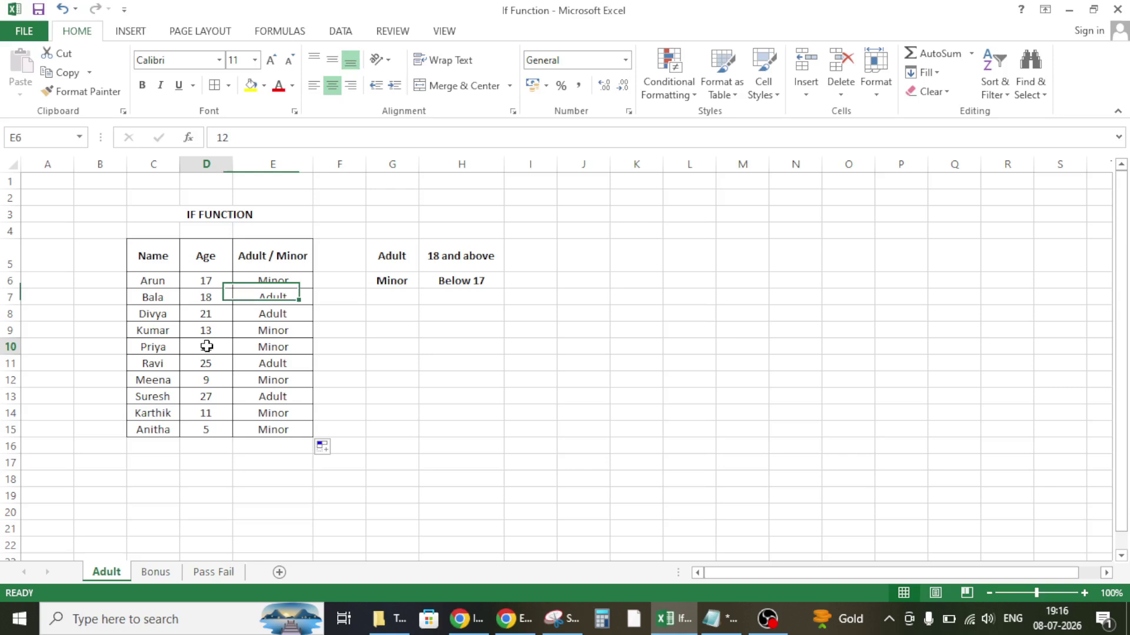
pyautogui.click(272, 346)
pyautogui.click(215, 380)
pyautogui.click(245, 383)
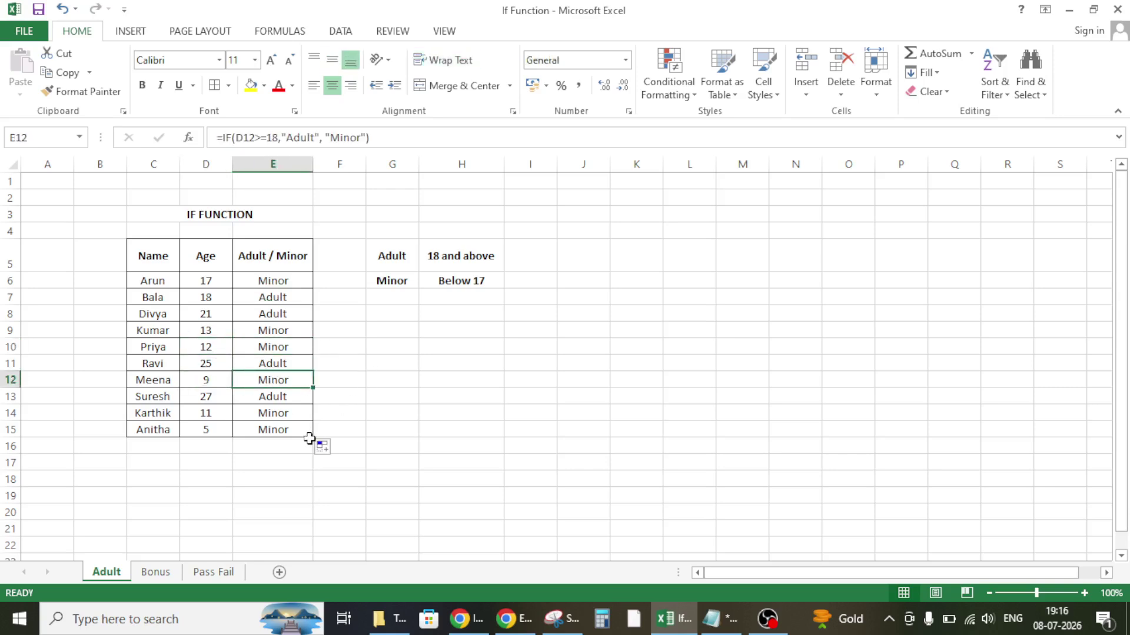
pyautogui.click(274, 435)
pyautogui.click(277, 346)
pyautogui.click(283, 380)
# - Open the Bonus sheet and examine the first student's Sales and Bonus cells
pyautogui.click(156, 574)
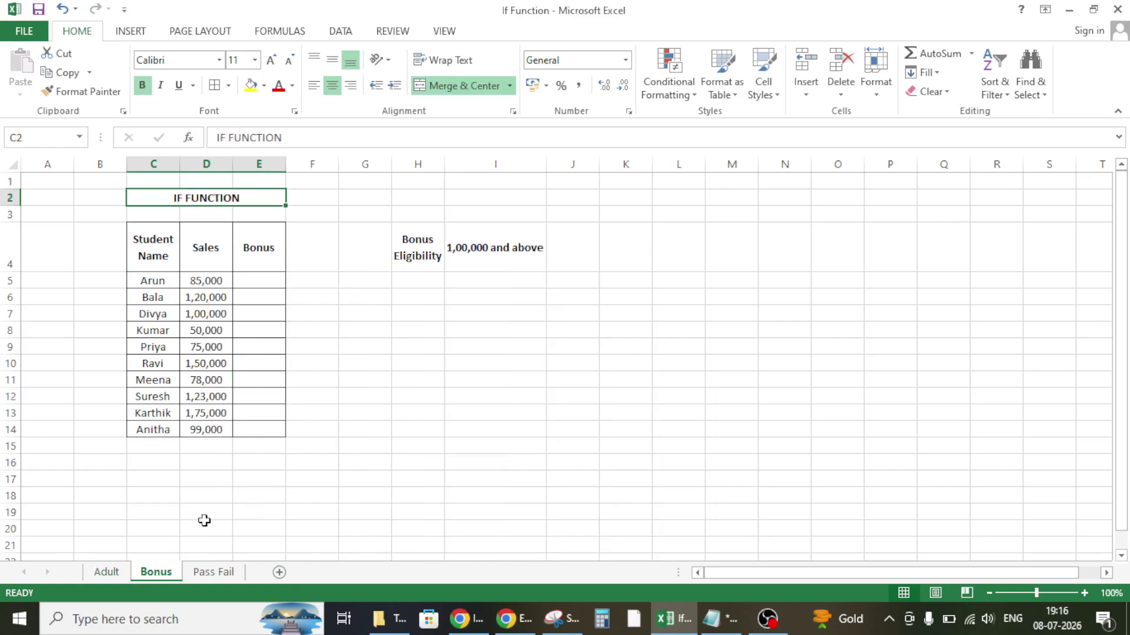
pyautogui.click(247, 279)
pyautogui.click(198, 280)
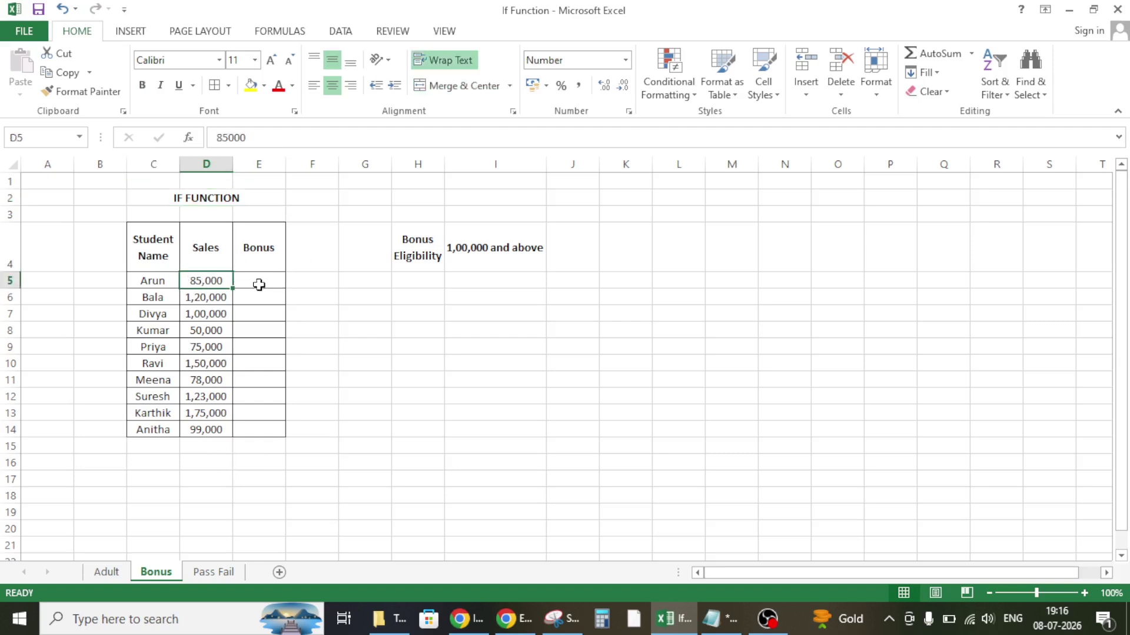
pyautogui.click(202, 250)
pyautogui.click(195, 287)
pyautogui.click(201, 247)
pyautogui.click(212, 278)
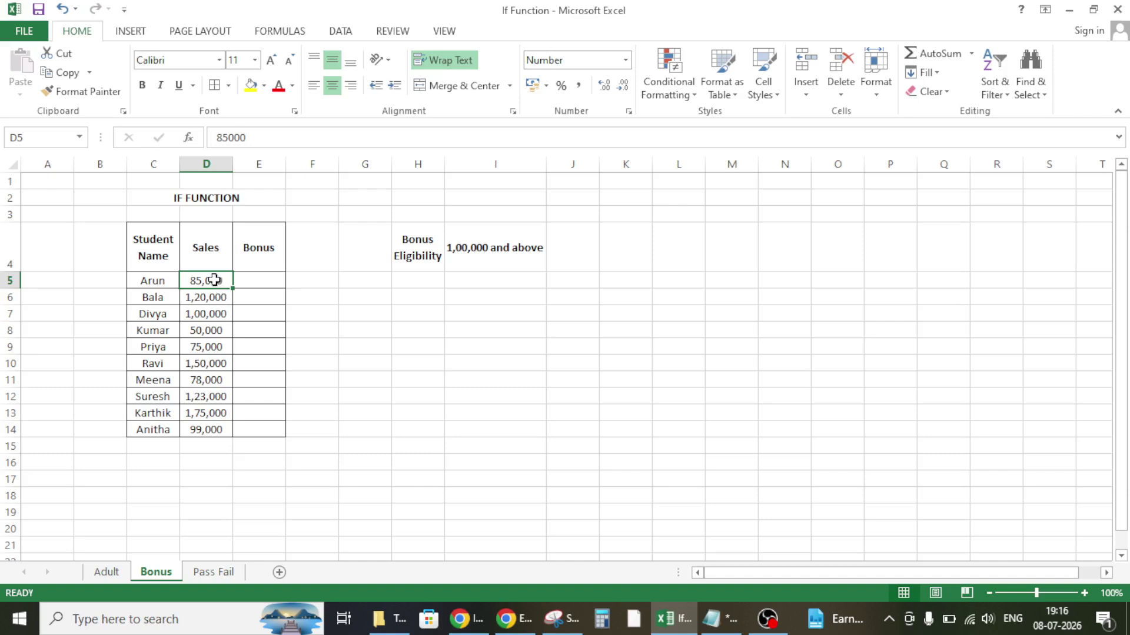
pyautogui.click(267, 281)
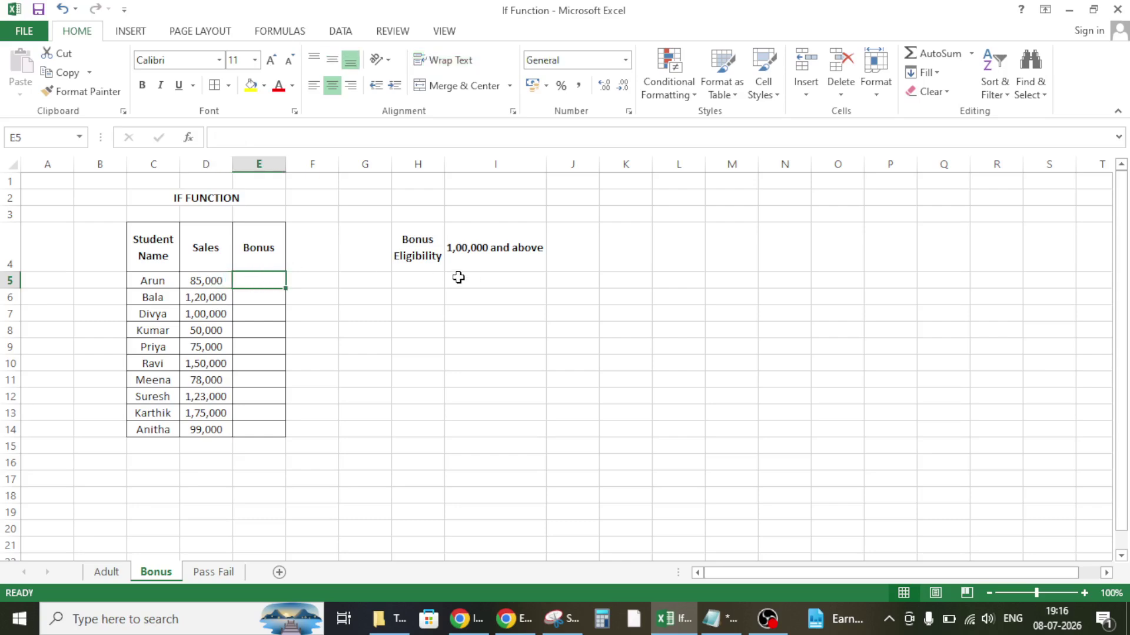
# - Review the Bonus Eligibility rule in H4:I4 and compare it with the table's Sales values and empty Bonus cells
pyautogui.click(492, 255)
pyautogui.click(400, 247)
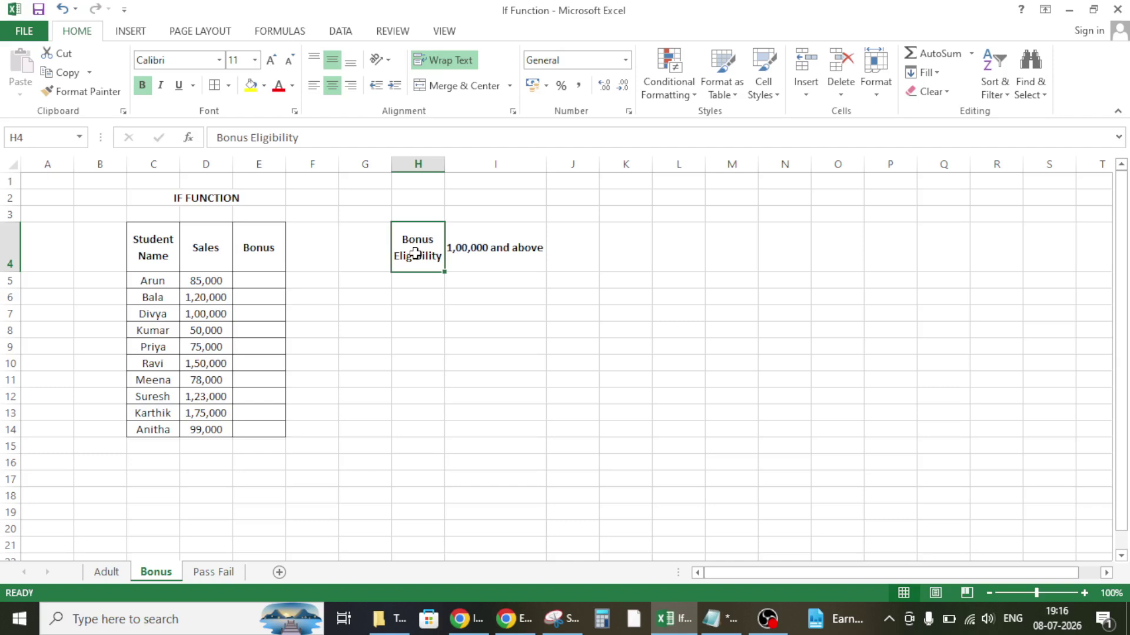
pyautogui.click(464, 254)
pyautogui.click(423, 253)
pyautogui.click(492, 254)
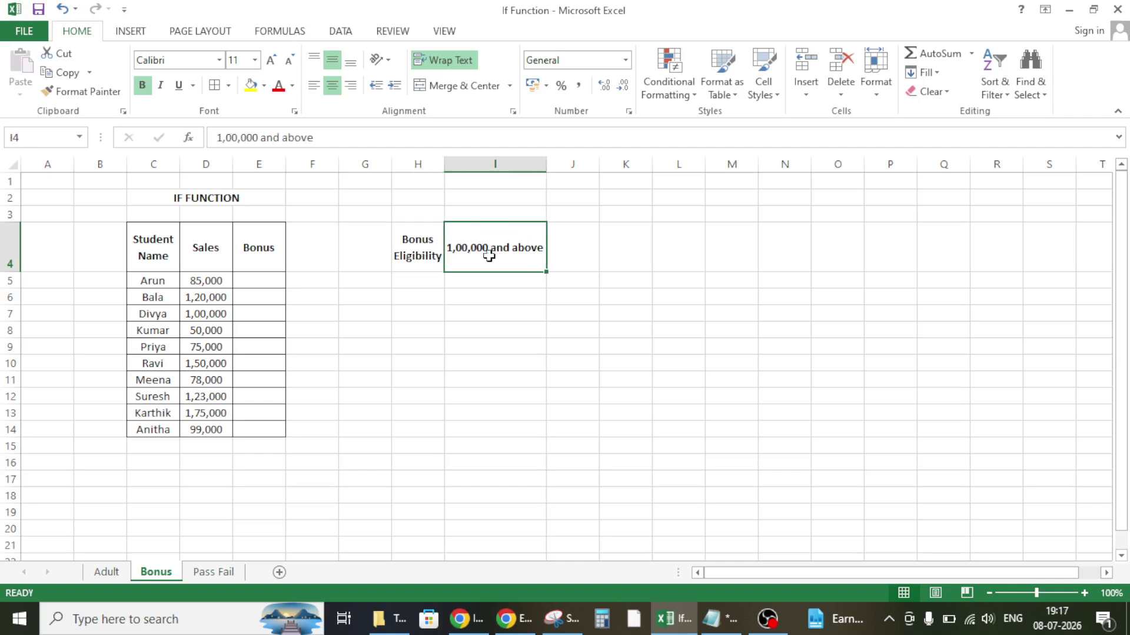
pyautogui.click(255, 283)
pyautogui.click(277, 262)
pyautogui.click(262, 287)
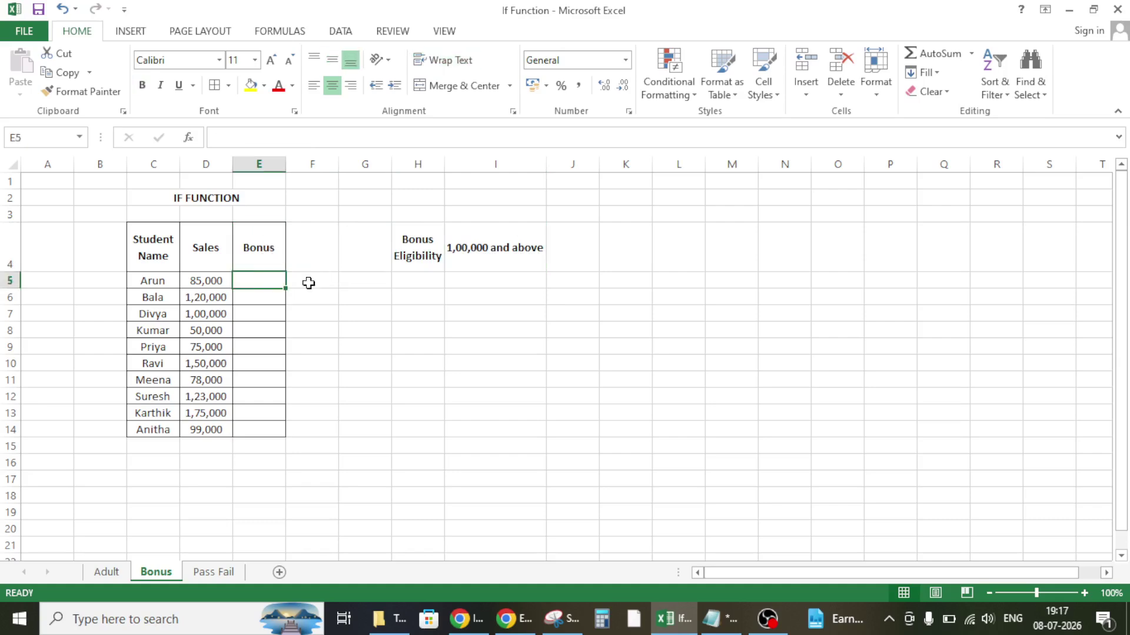
pyautogui.click(261, 298)
pyautogui.click(255, 330)
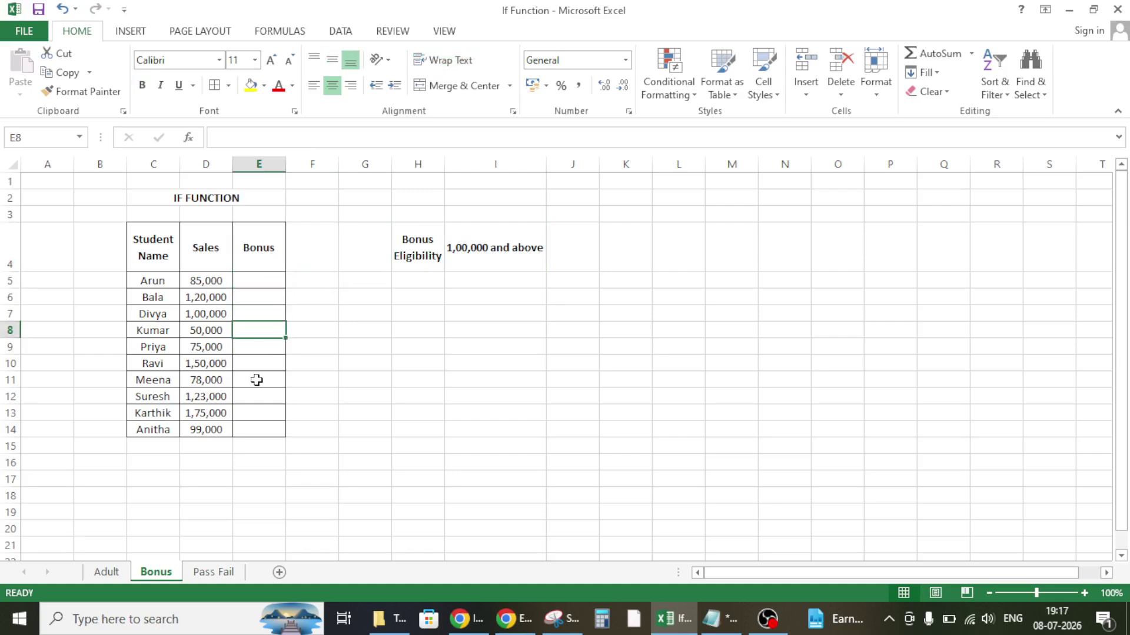
pyautogui.click(257, 301)
pyautogui.click(200, 313)
pyautogui.click(200, 281)
# - Enter the formula =IF(D5>=100000,"Yes", "No") in cell E5 and check its result against the sales in D5
pyautogui.click(246, 280)
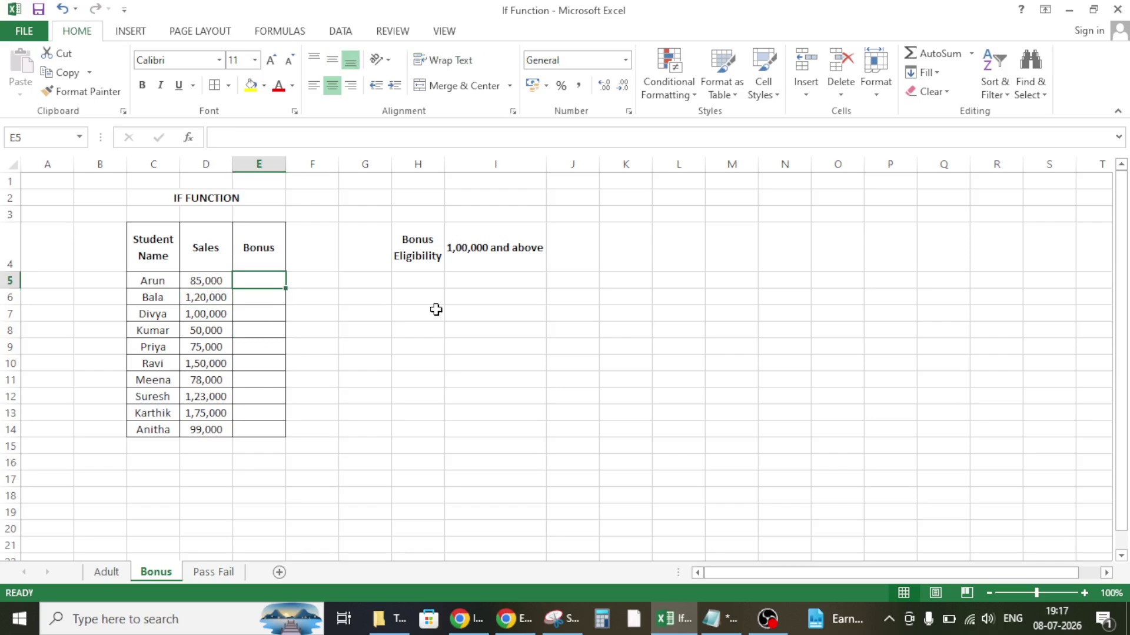
pyautogui.write('=if')
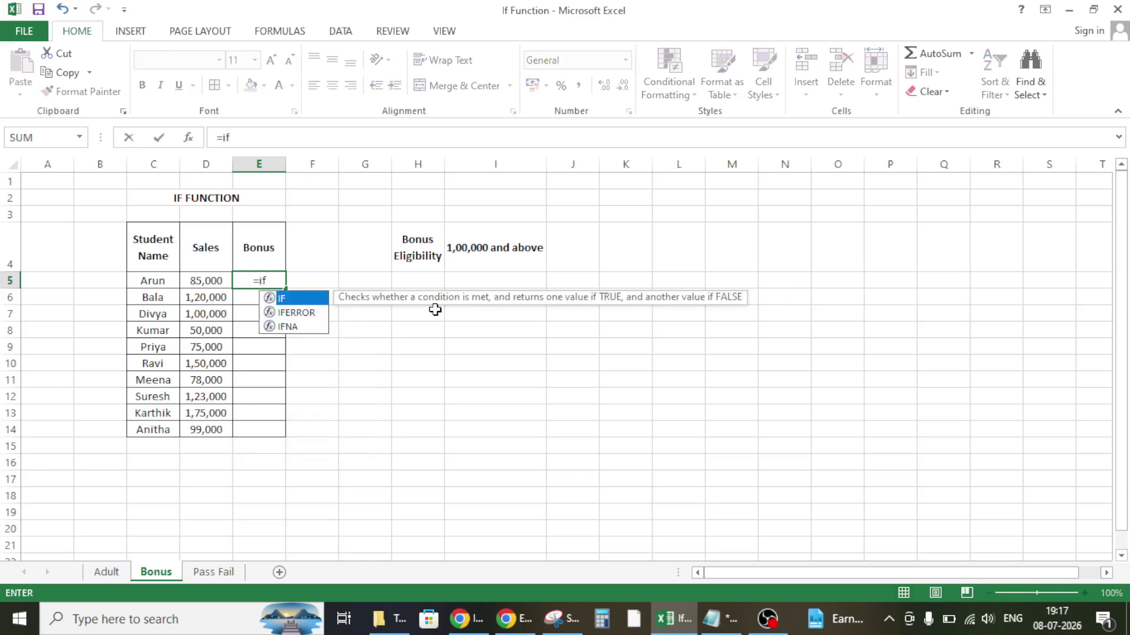
pyautogui.press('Tab')
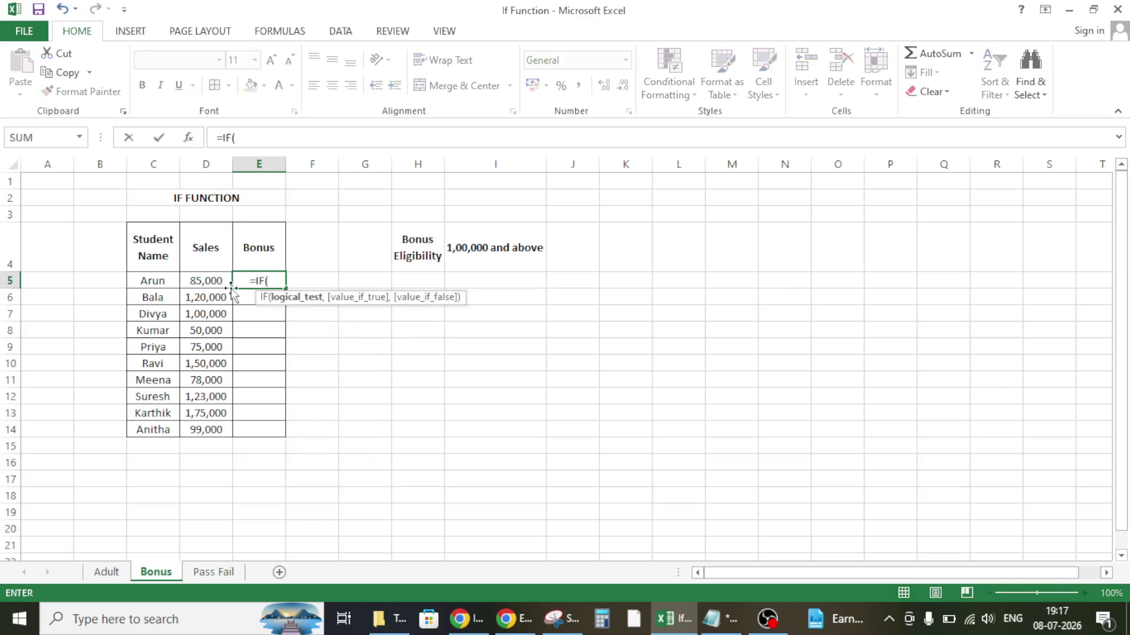
pyautogui.click(215, 282)
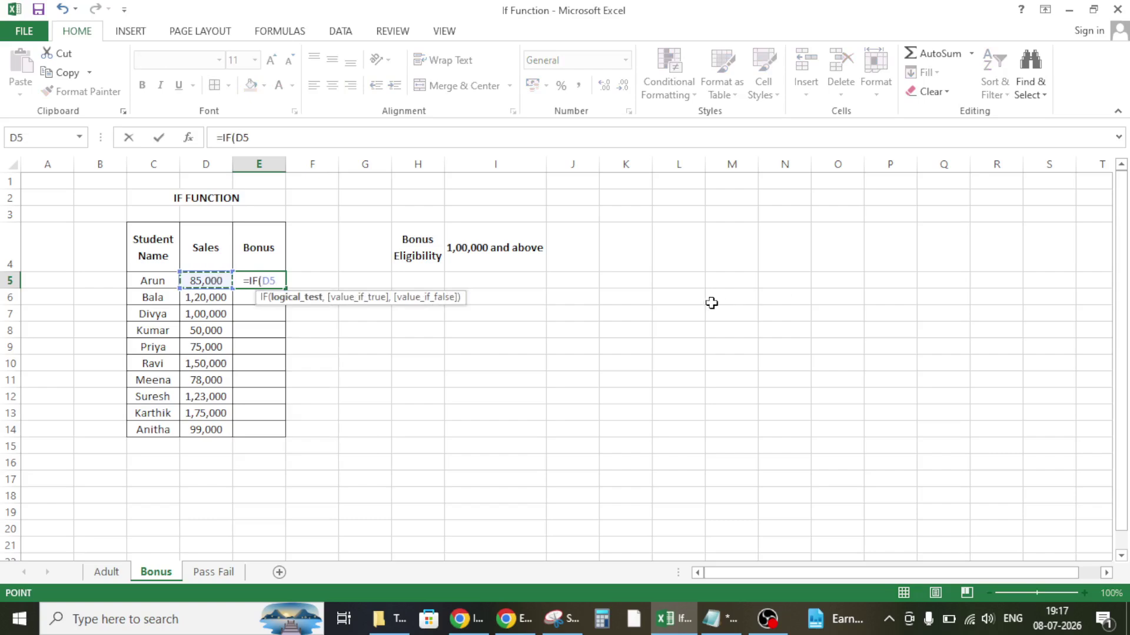
pyautogui.write('>=')
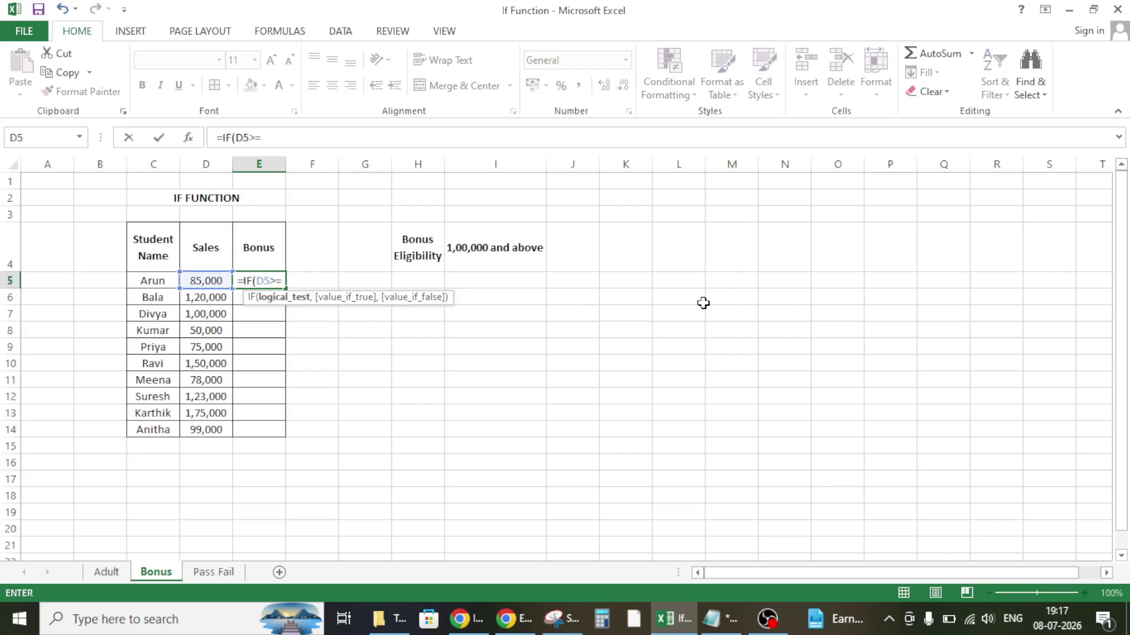
pyautogui.write('100')
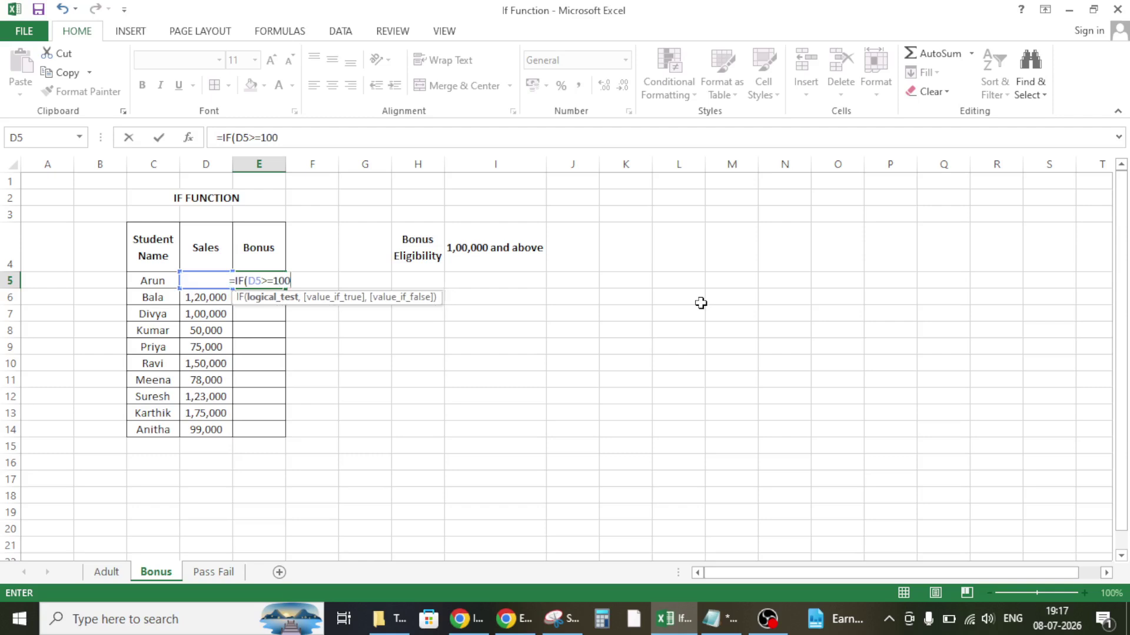
pyautogui.write('000,')
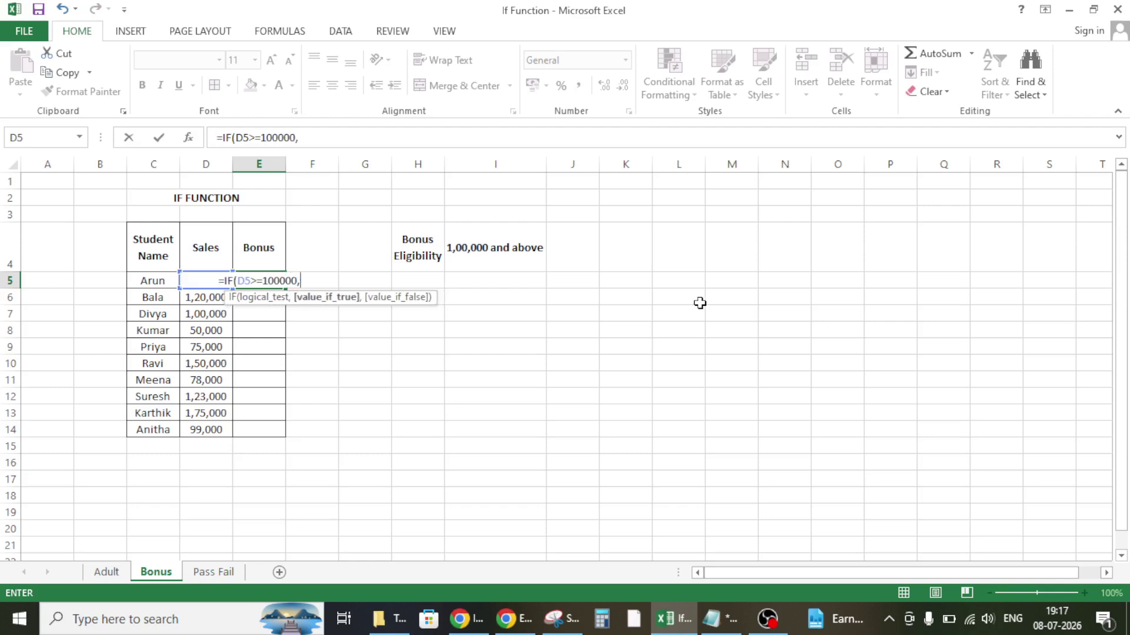
pyautogui.write('"Yes')
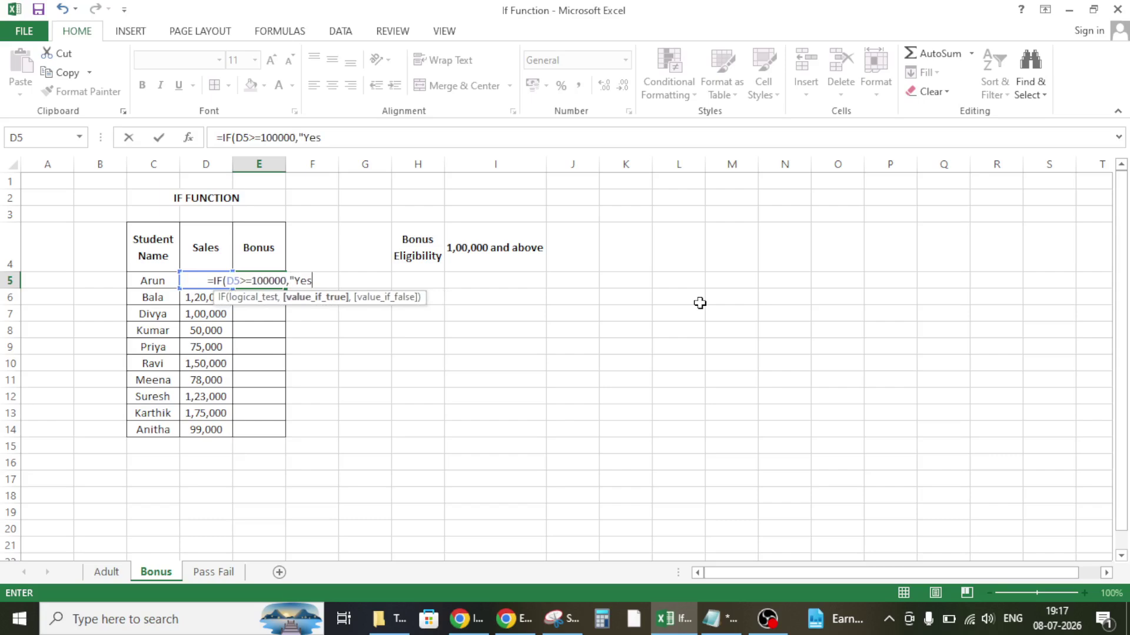
pyautogui.write('"')
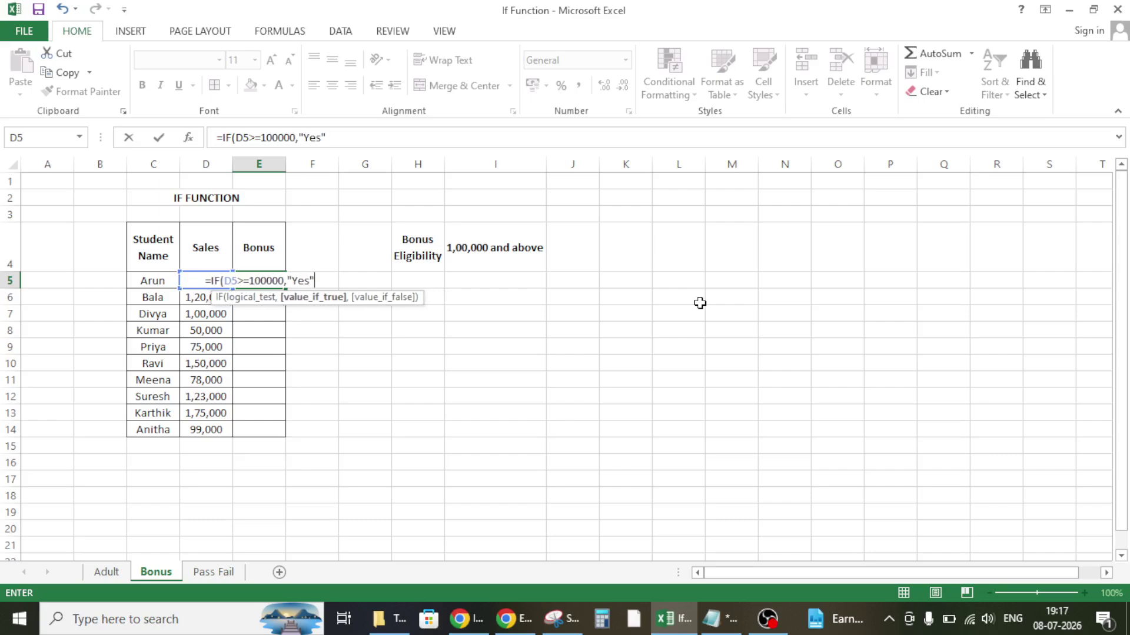
pyautogui.write(',')
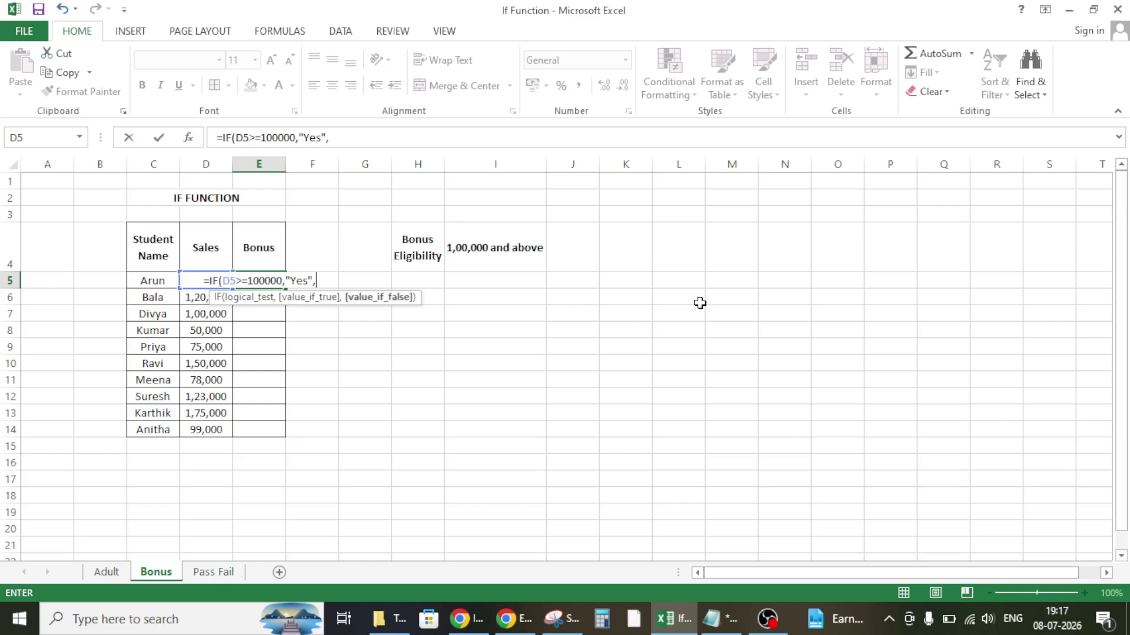
pyautogui.write(' "No"')
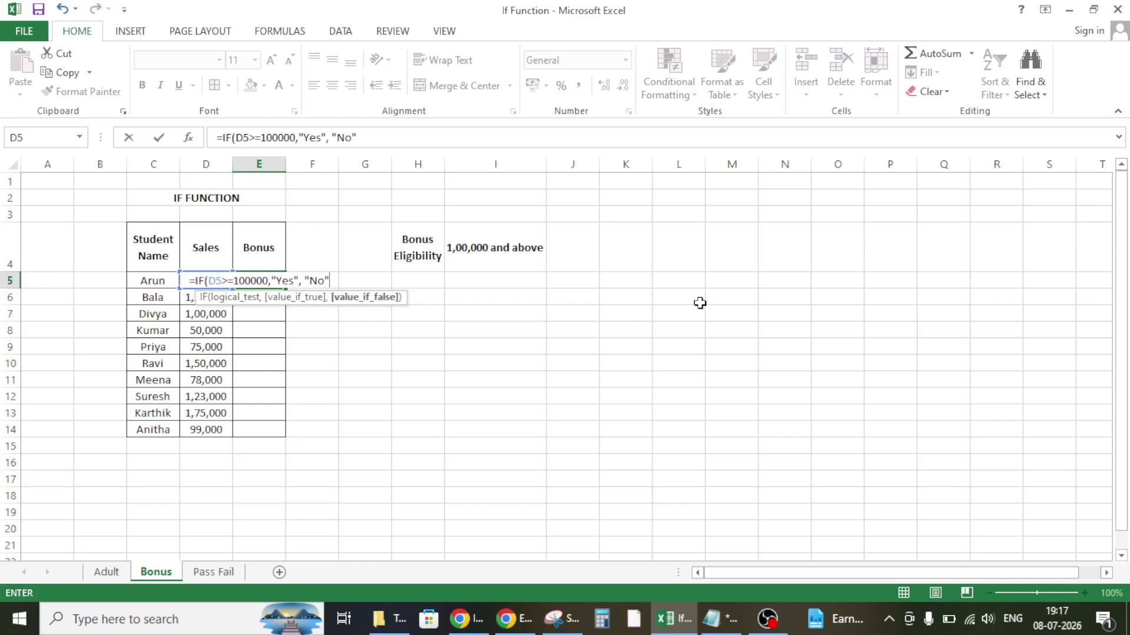
pyautogui.press('Return')
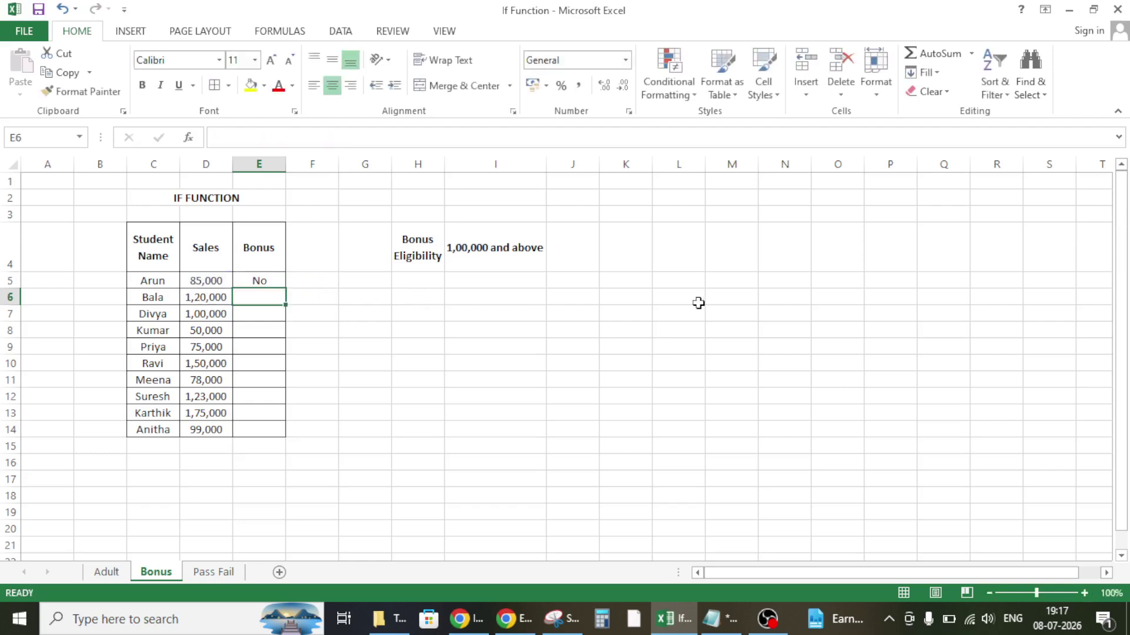
pyautogui.click(256, 281)
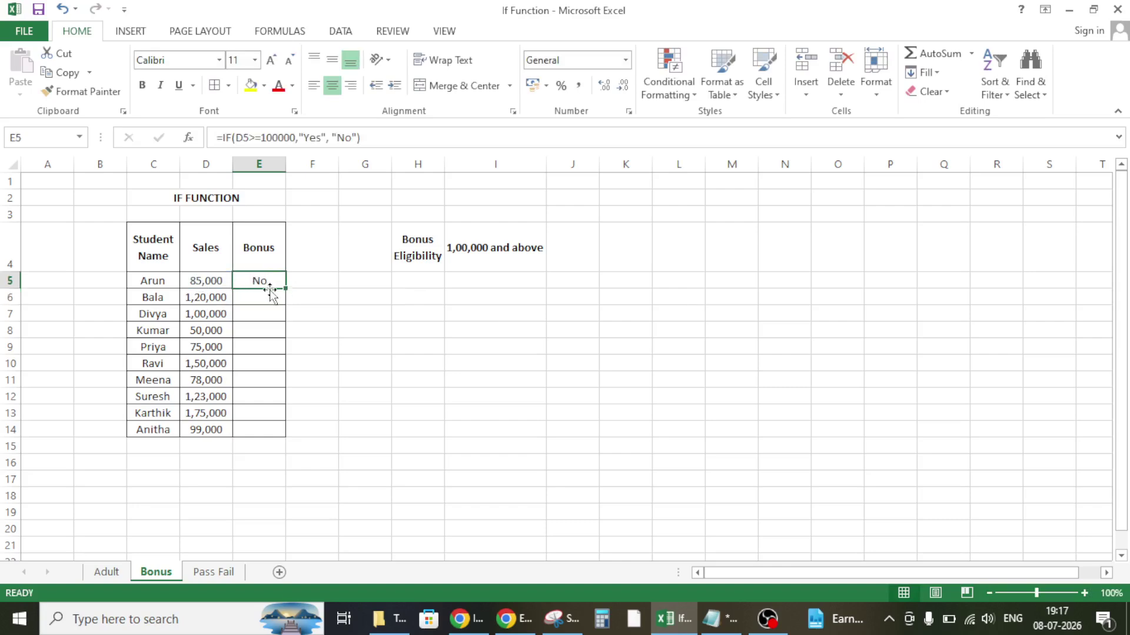
pyautogui.click(213, 280)
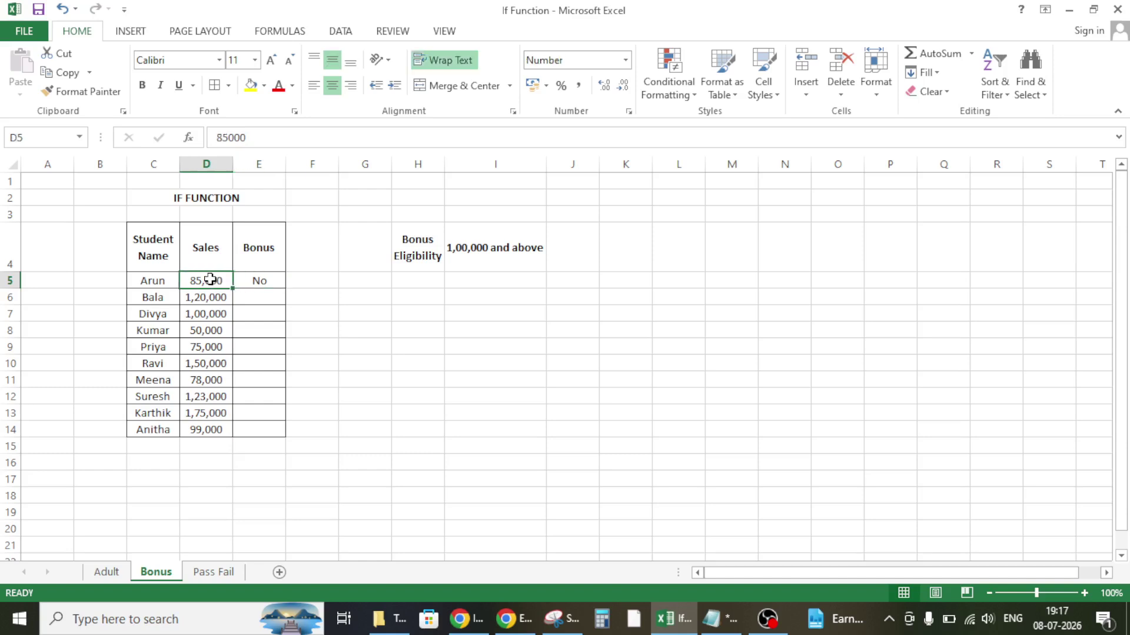
# - Fill the bonus formula from E5 down to E14 and compare the Yes/No results with the sales figures
pyautogui.click(279, 285)
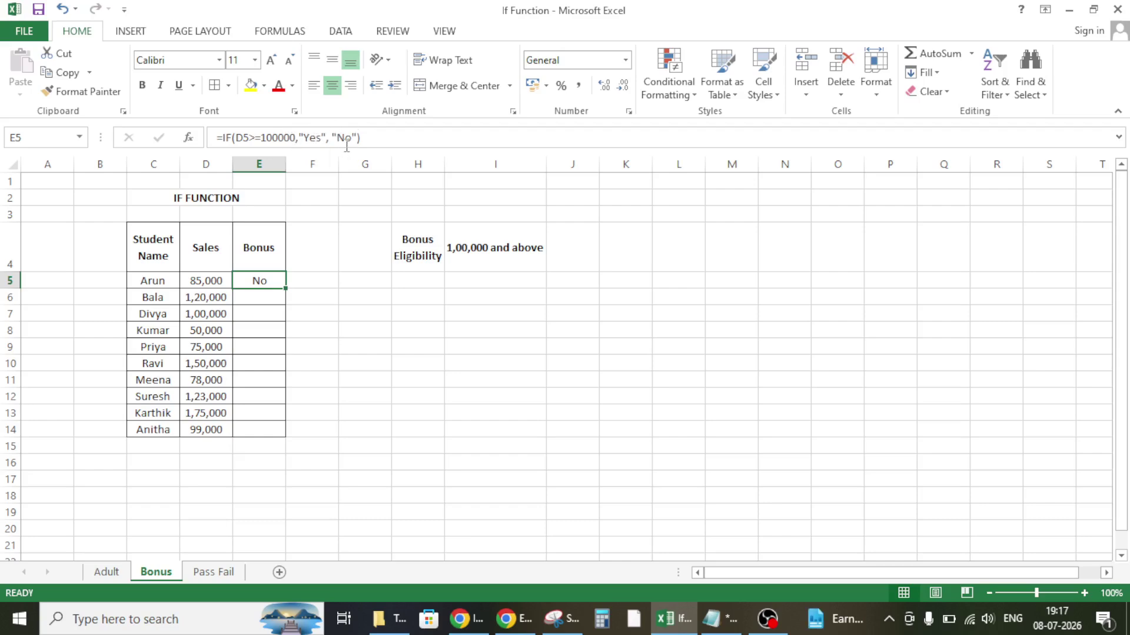
pyautogui.doubleClick(288, 288)
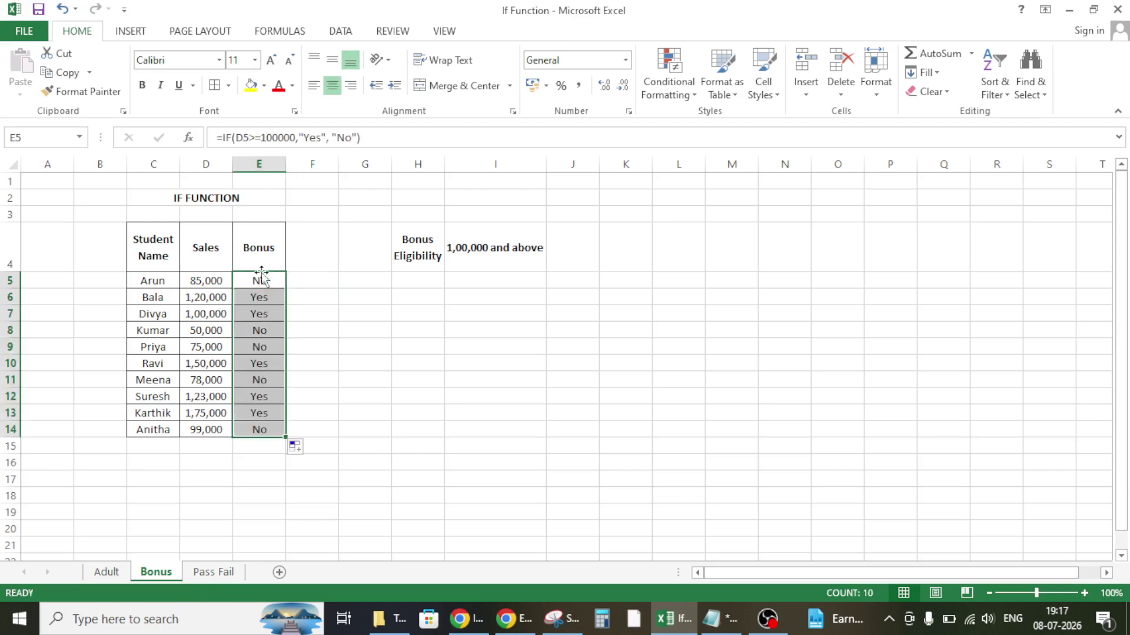
pyautogui.click(253, 329)
pyautogui.click(196, 294)
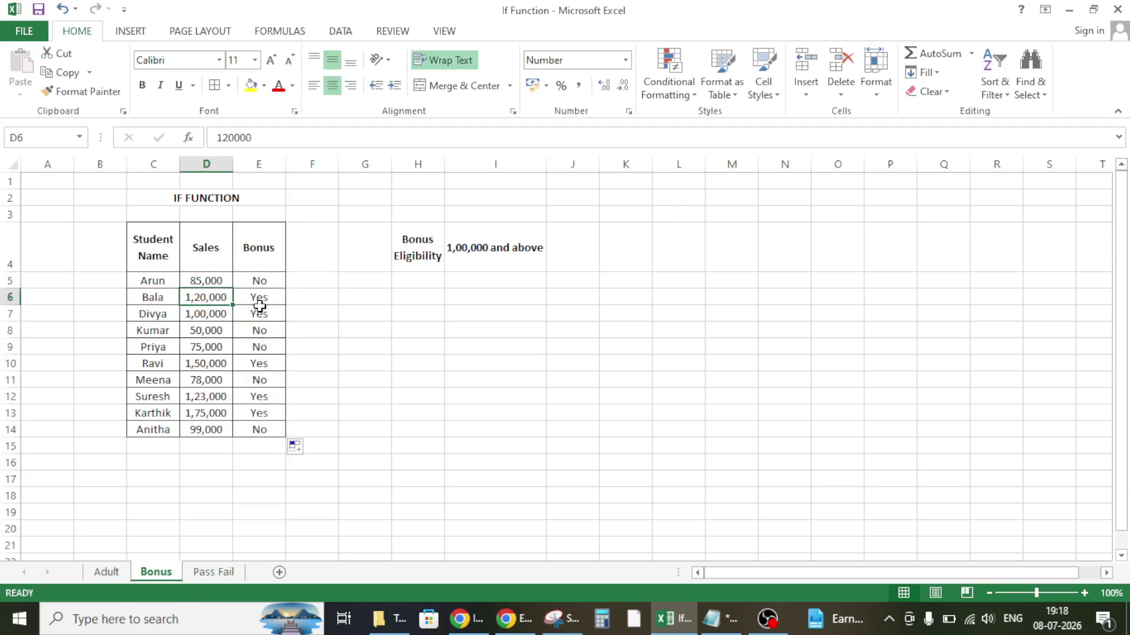
pyautogui.click(260, 298)
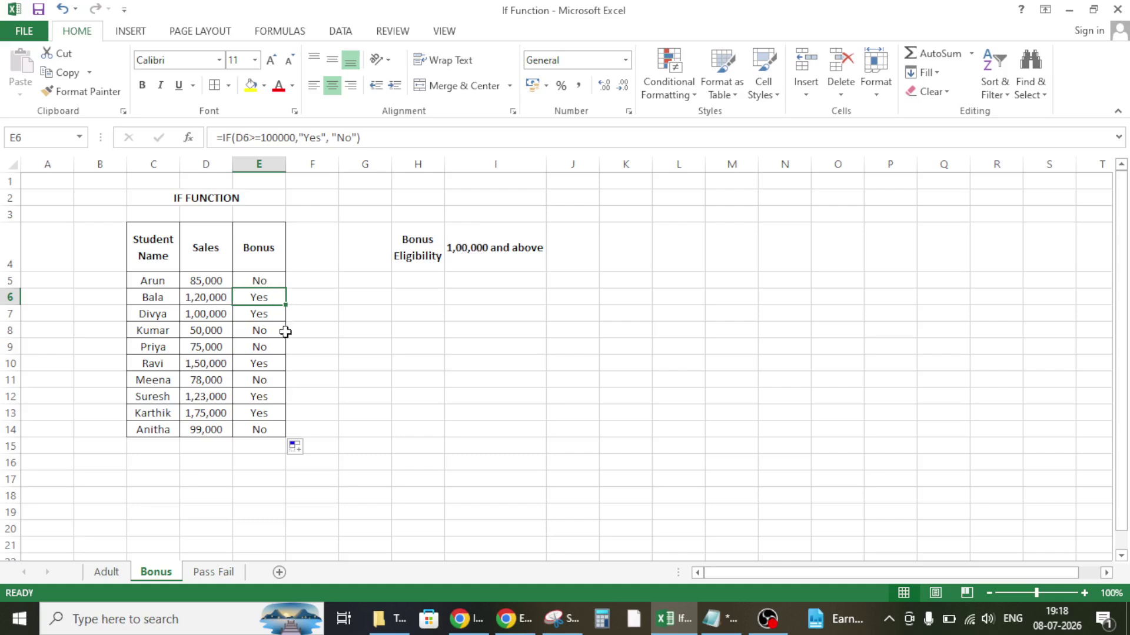
pyautogui.click(263, 331)
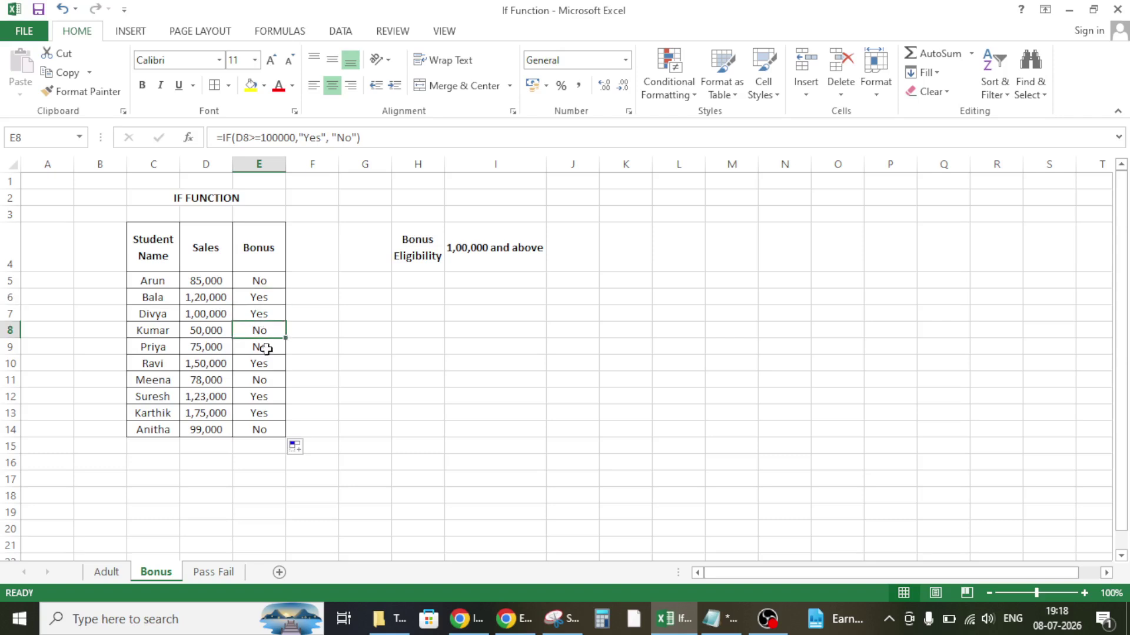
pyautogui.click(267, 351)
pyautogui.click(262, 413)
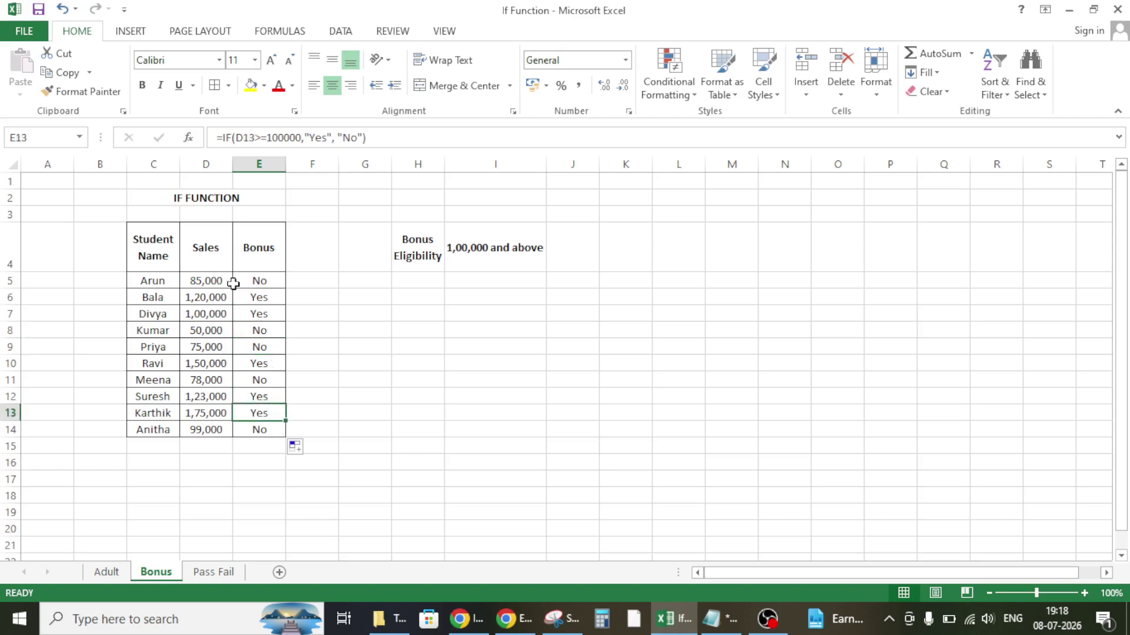
pyautogui.click(257, 297)
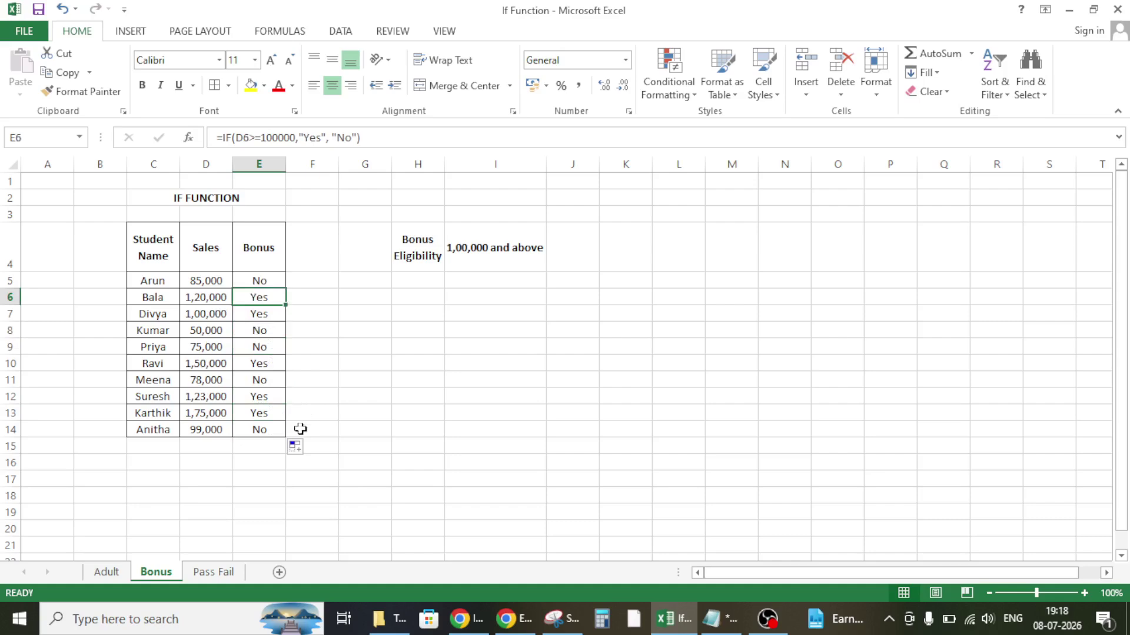
# - Open the Pass Fail sheet and review the Pass Mark and Fail rules in G4:H5
pyautogui.click(213, 572)
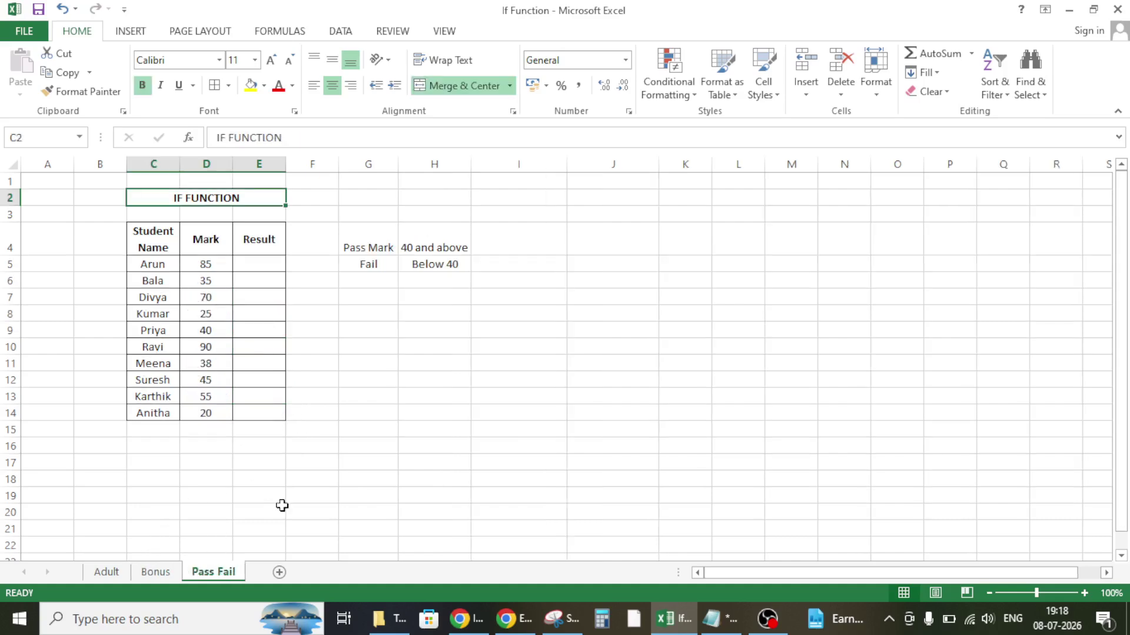
pyautogui.click(281, 265)
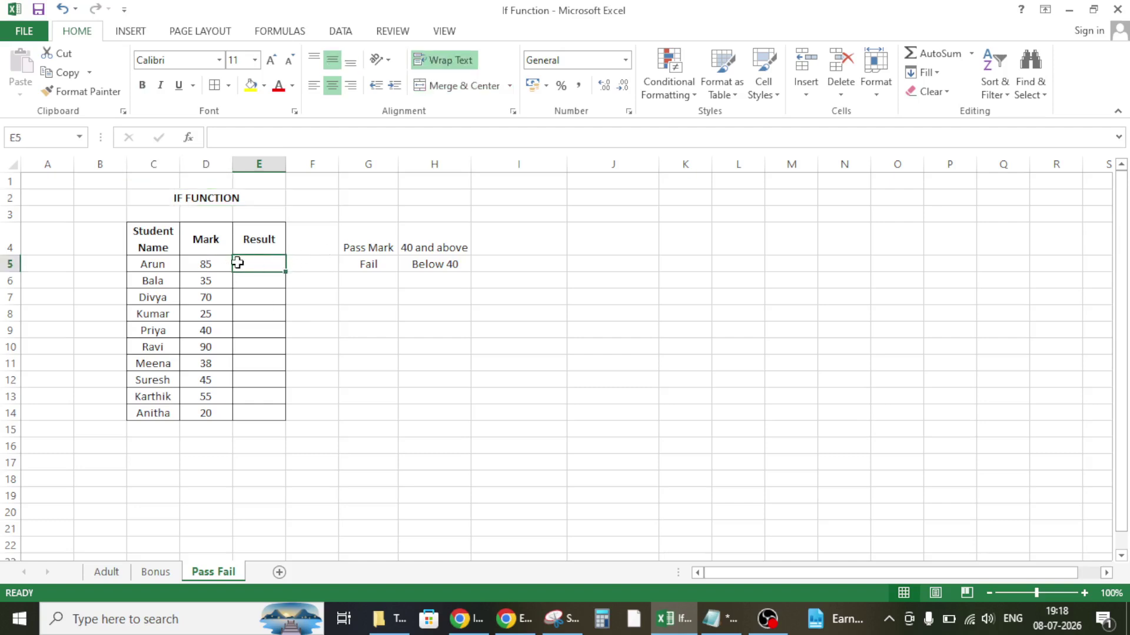
pyautogui.click(394, 245)
pyautogui.click(432, 244)
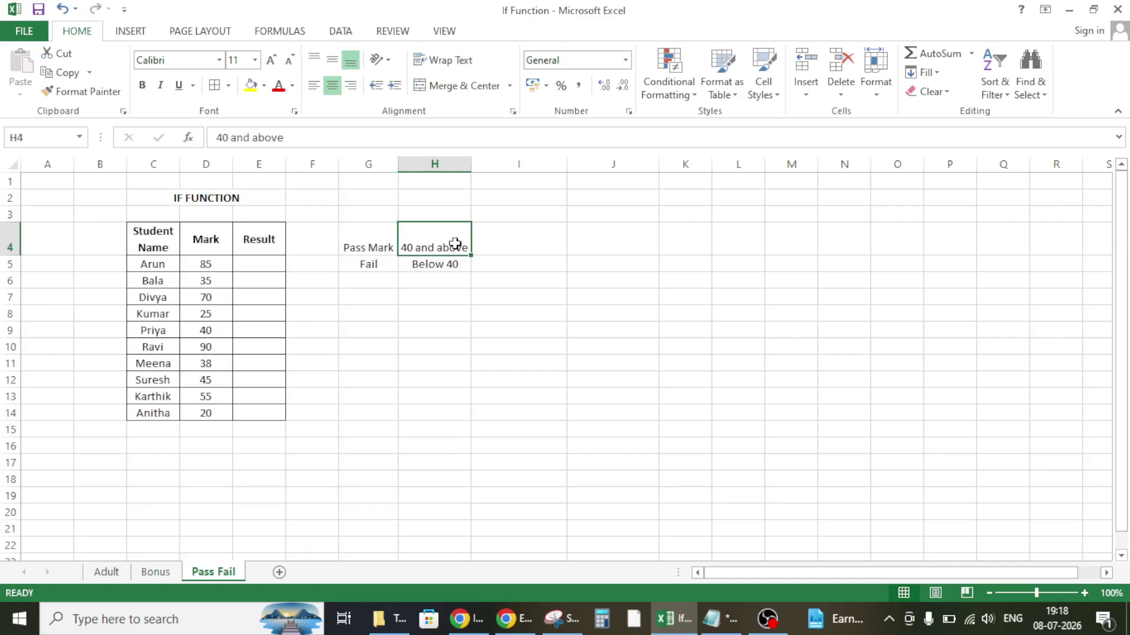
pyautogui.click(366, 242)
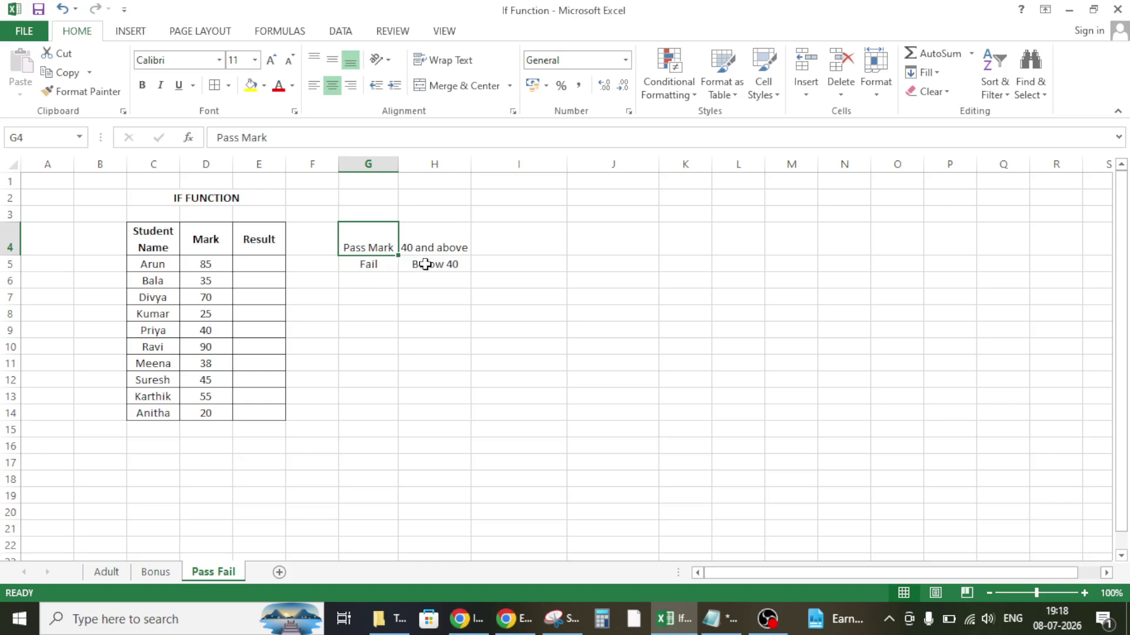
pyautogui.click(456, 264)
pyautogui.click(380, 264)
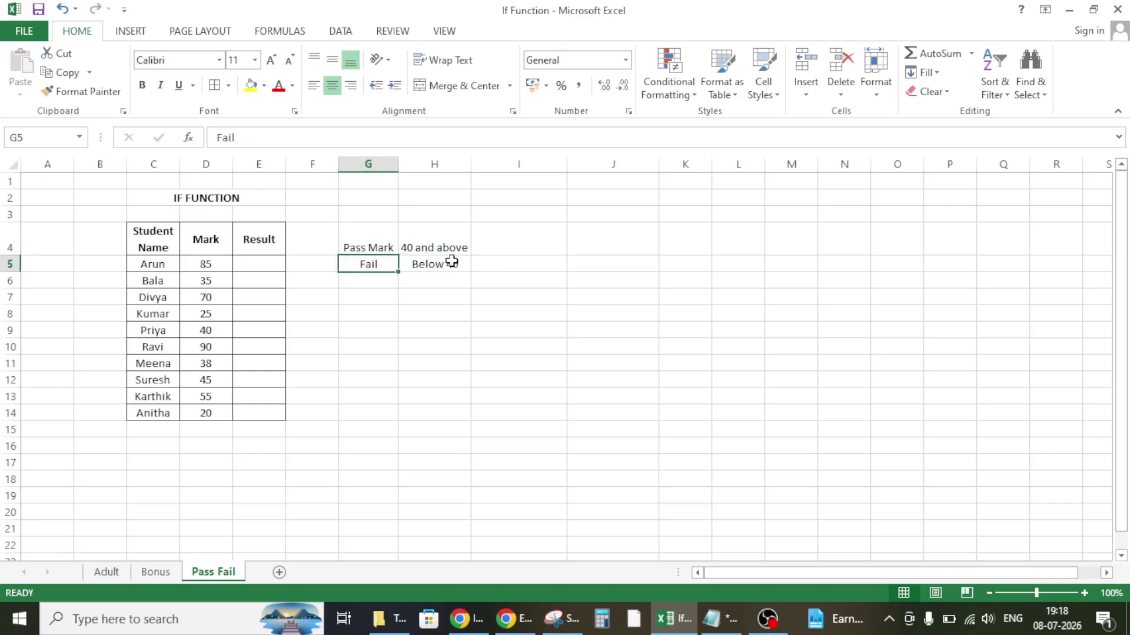
# - Enter the formula =IF(D5>=40,"Pass", "Fail") in cell E5 of the Result column
pyautogui.click(250, 267)
pyautogui.write('=')
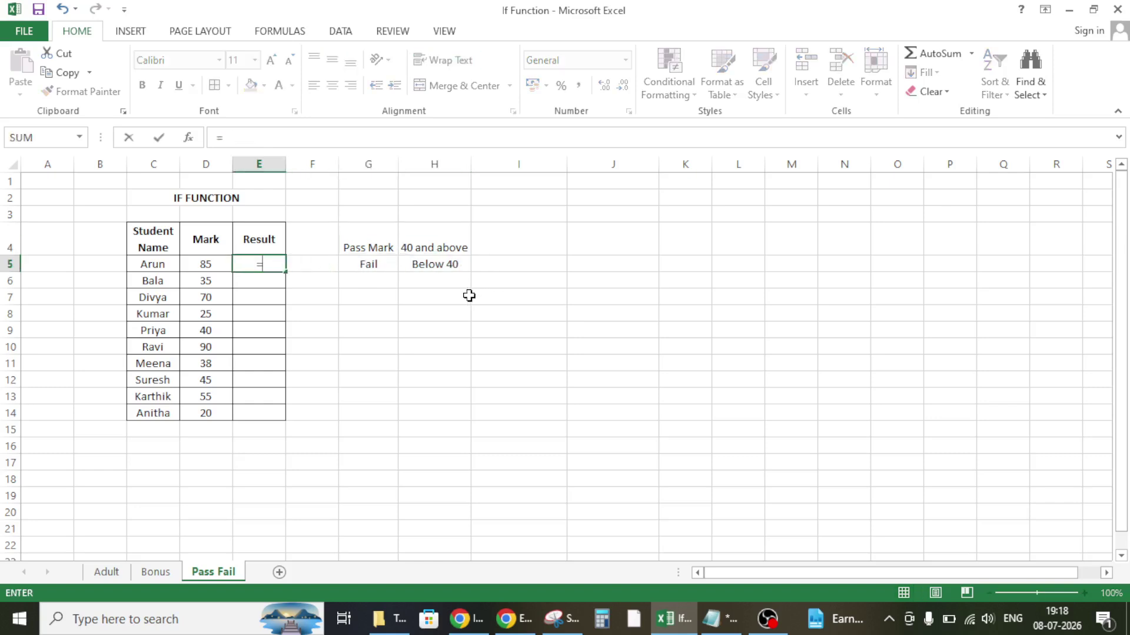
pyautogui.write('if')
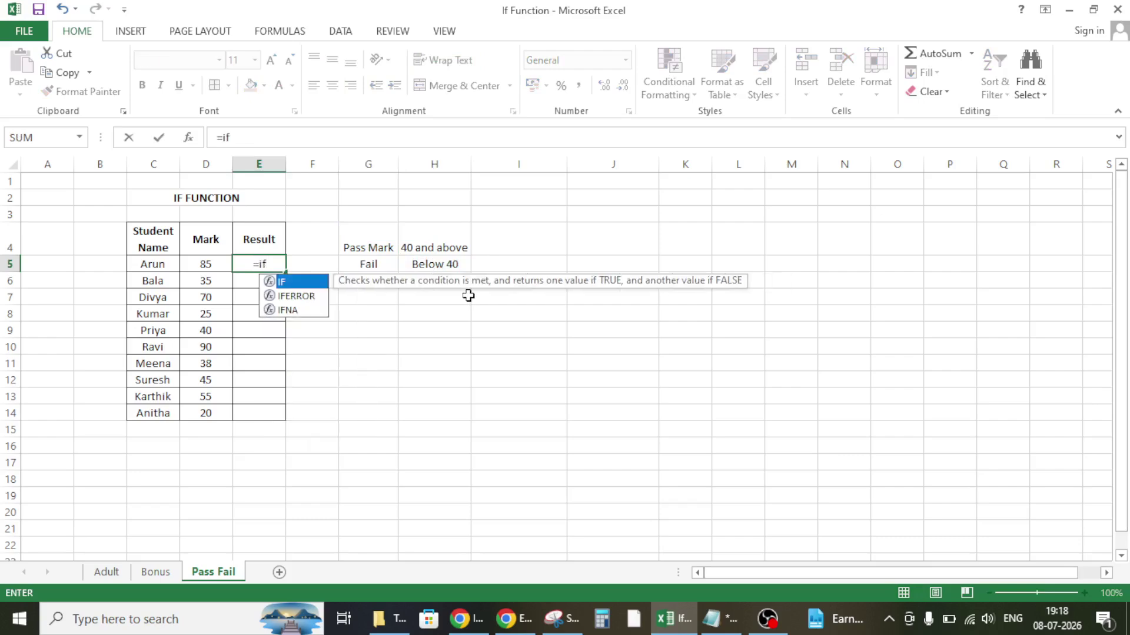
pyautogui.press('Tab')
pyautogui.click(205, 265)
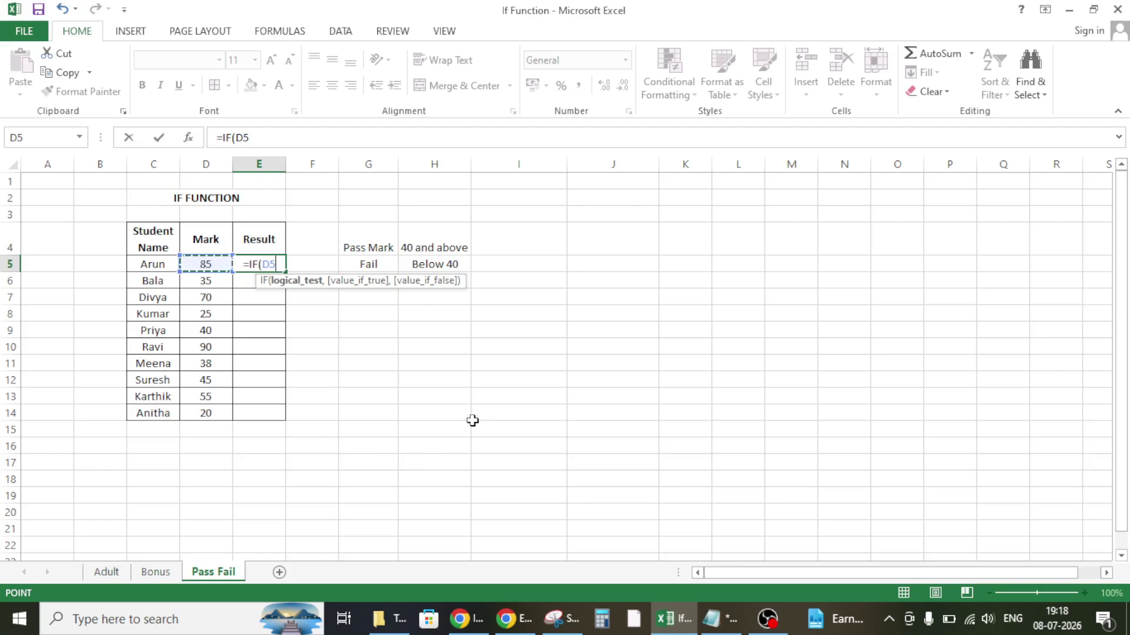
pyautogui.write('>')
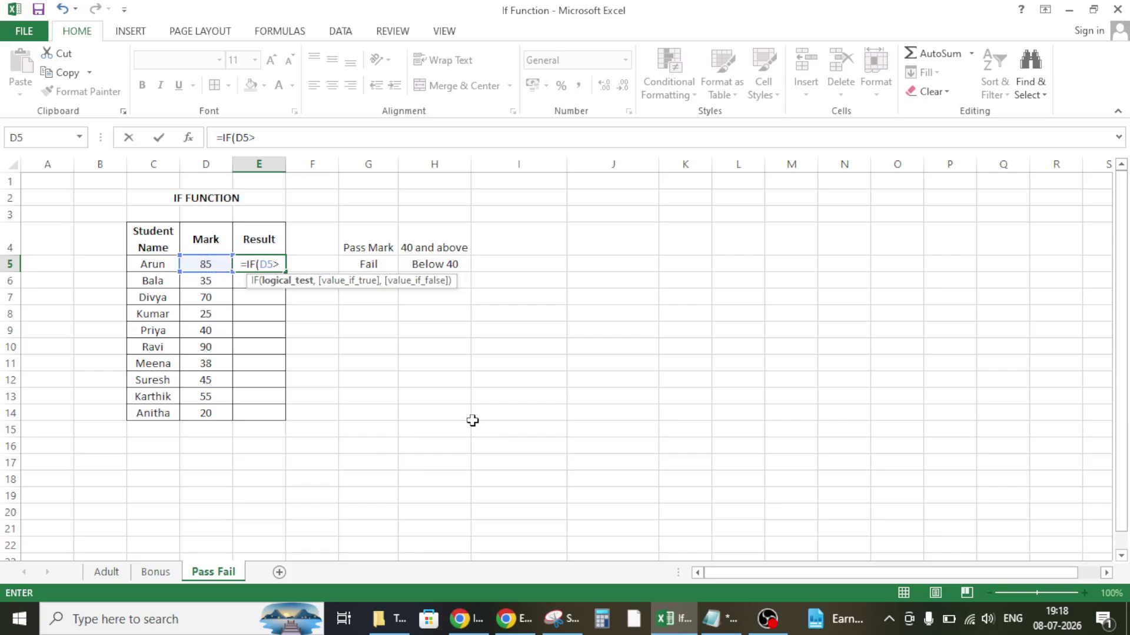
pyautogui.write('=')
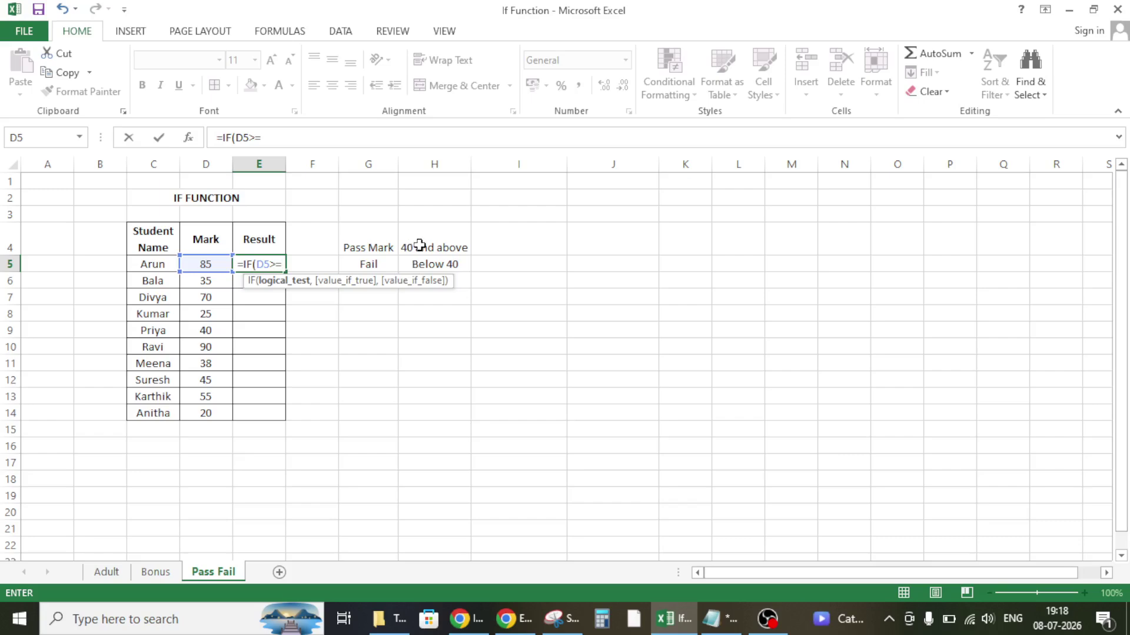
pyautogui.write('40')
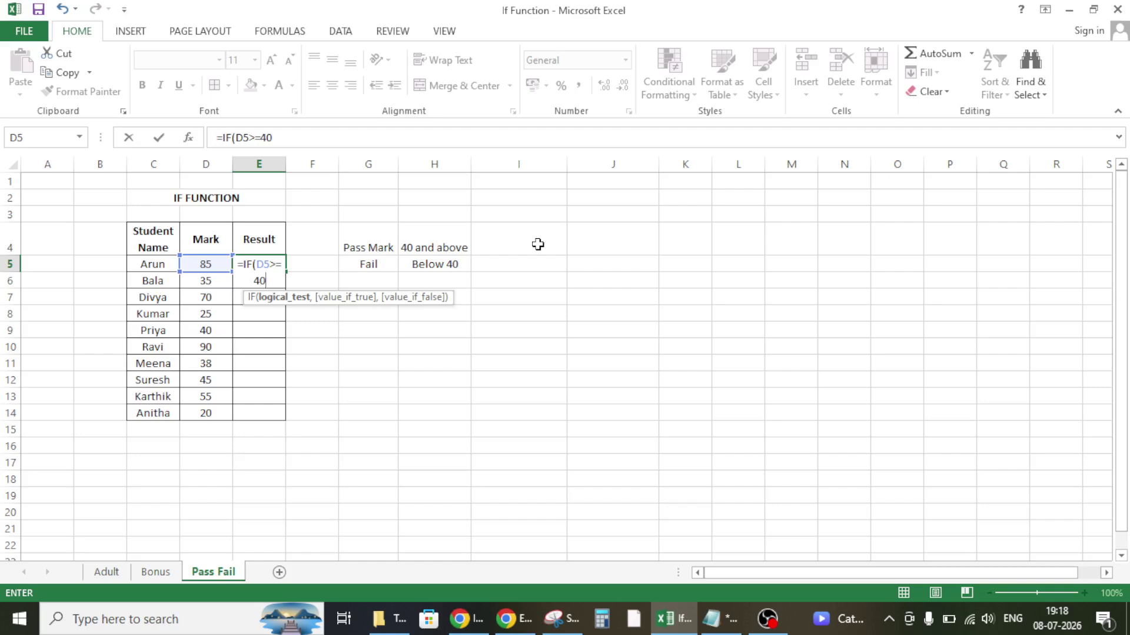
pyautogui.write(',"Pa')
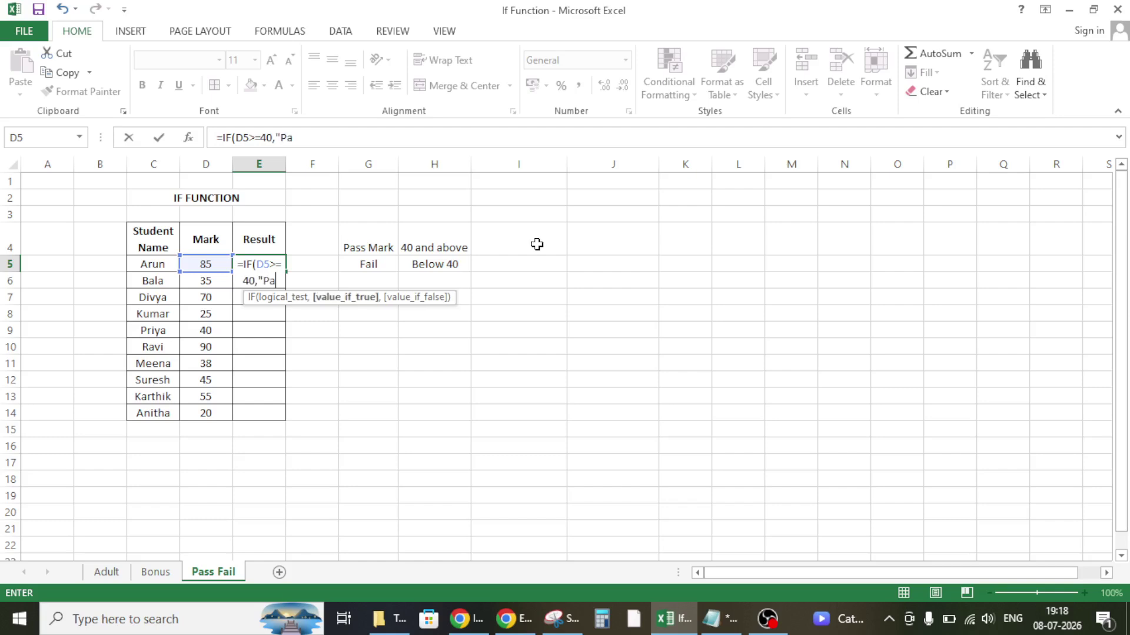
pyautogui.write('ss", "F')
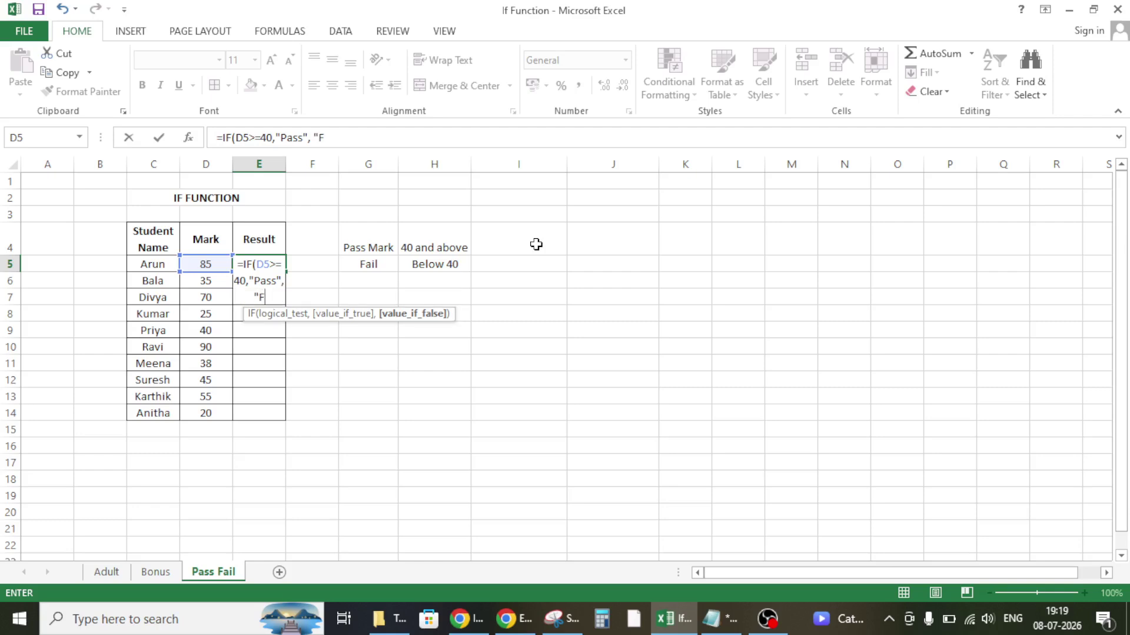
pyautogui.write('ail"')
pyautogui.press('Return')
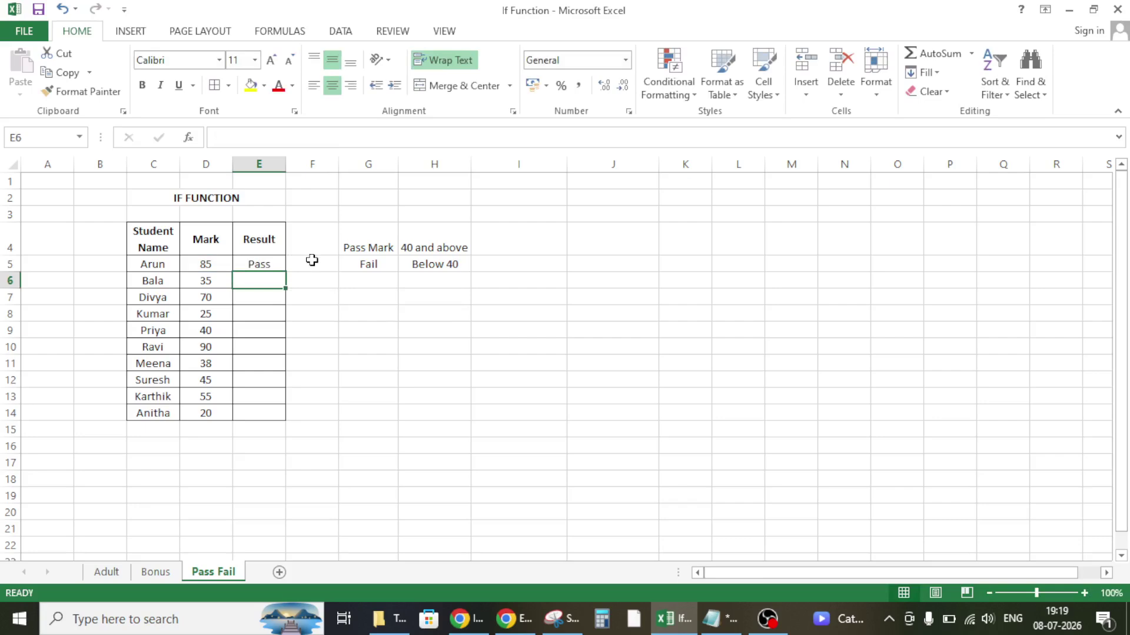
# - Check the E5 result against the mark in D5 and fill the formula down to E14
pyautogui.click(262, 263)
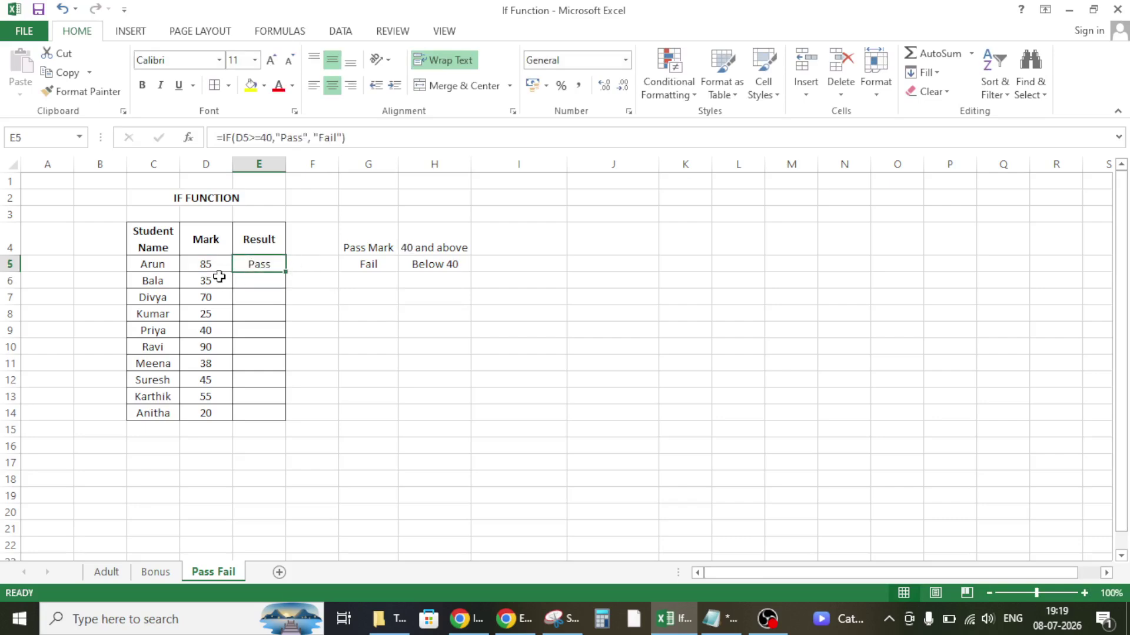
pyautogui.click(212, 265)
pyautogui.click(270, 265)
pyautogui.doubleClick(286, 271)
# - Compare the Pass and Fail results in the Result column with the students' marks in rows 5, 6, 11 and 14
pyautogui.click(260, 362)
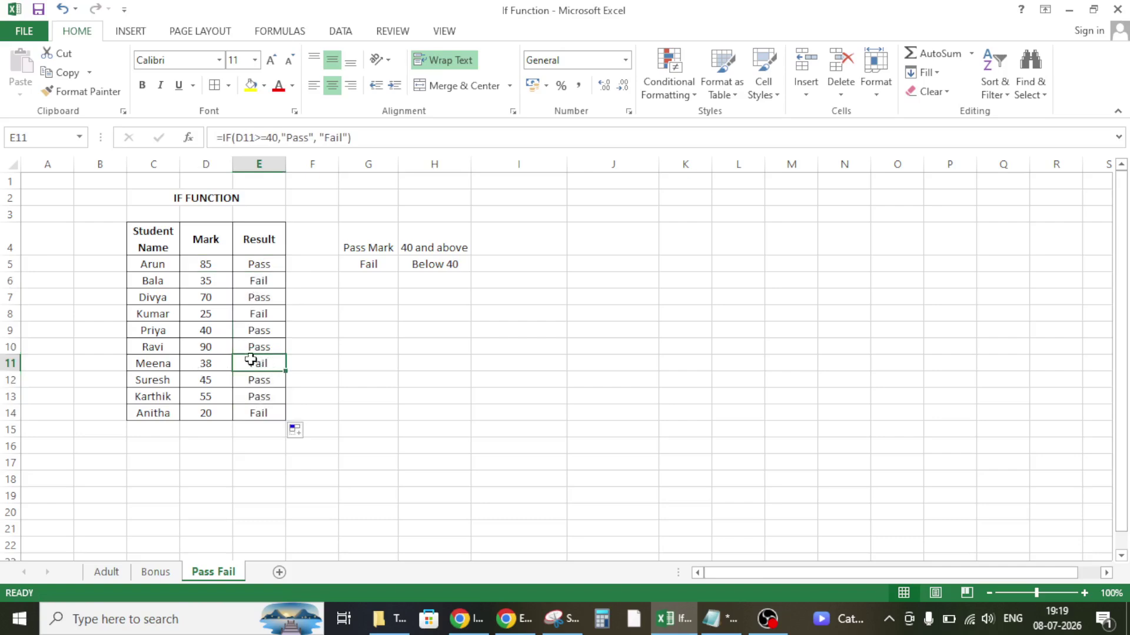
pyautogui.moveTo(245, 365); pyautogui.dragTo(187, 361)
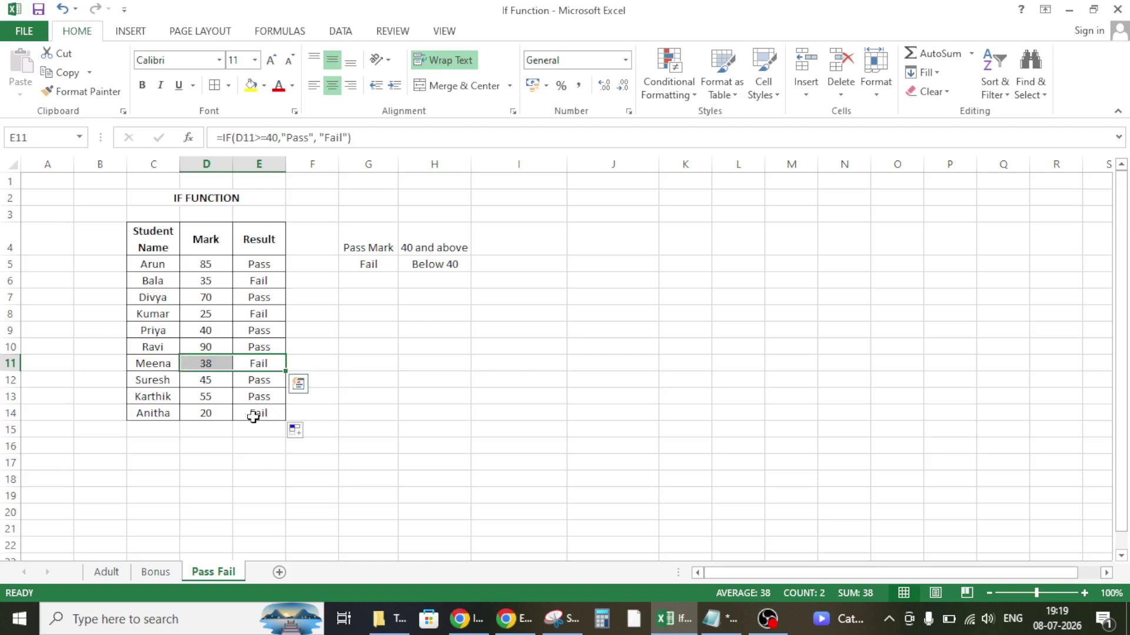
pyautogui.moveTo(201, 415); pyautogui.dragTo(253, 413)
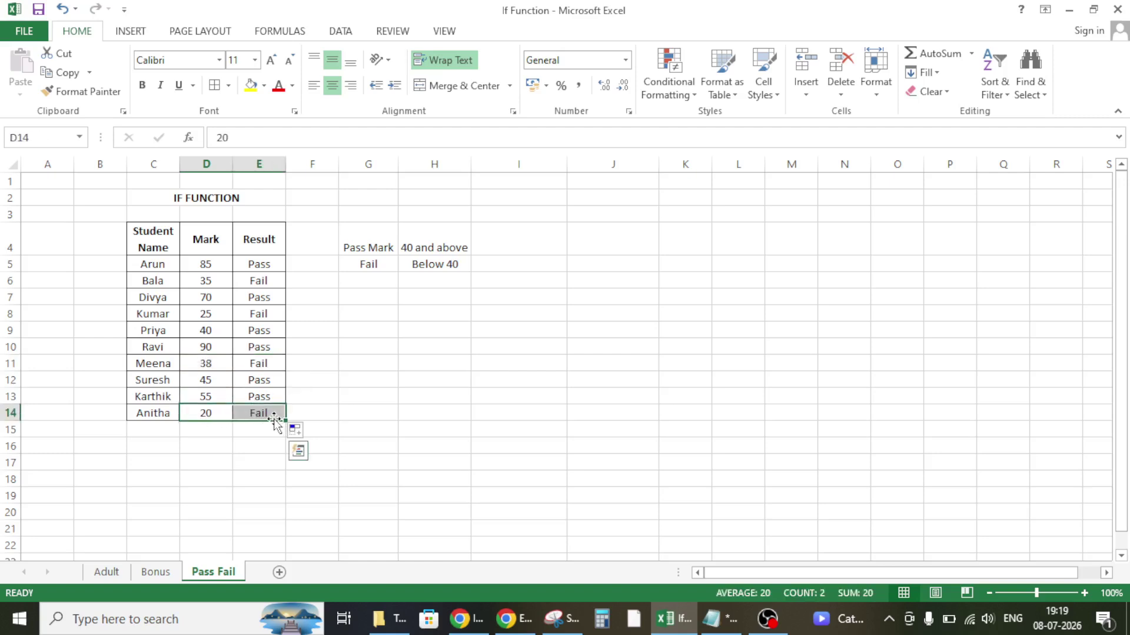
pyautogui.click(264, 279)
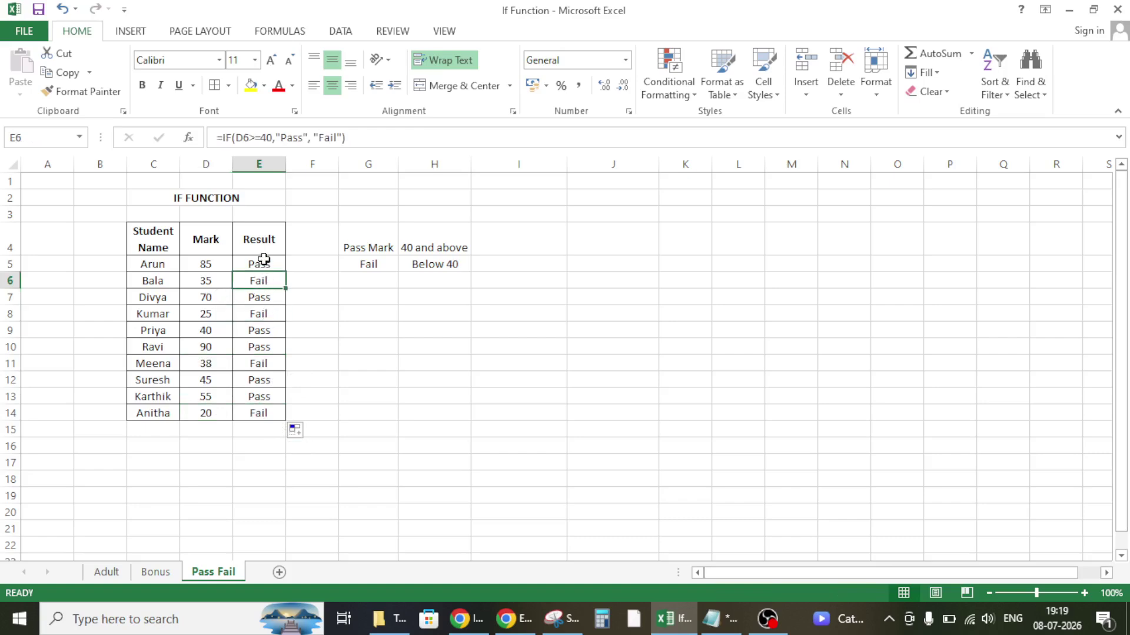
pyautogui.click(237, 267)
pyautogui.click(207, 263)
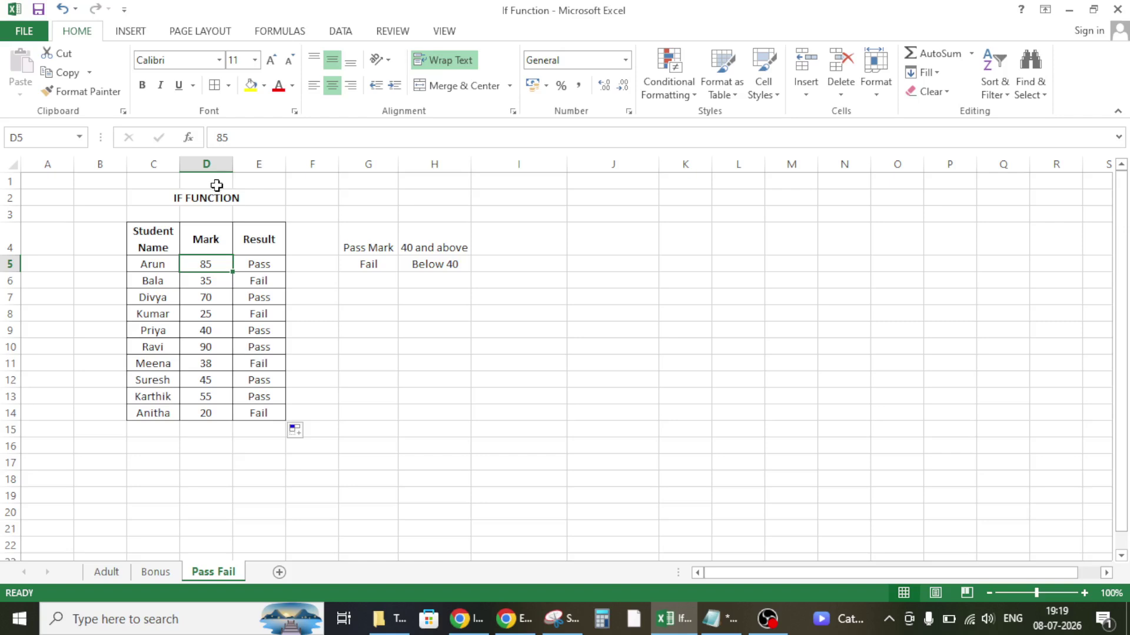
pyautogui.click(240, 203)
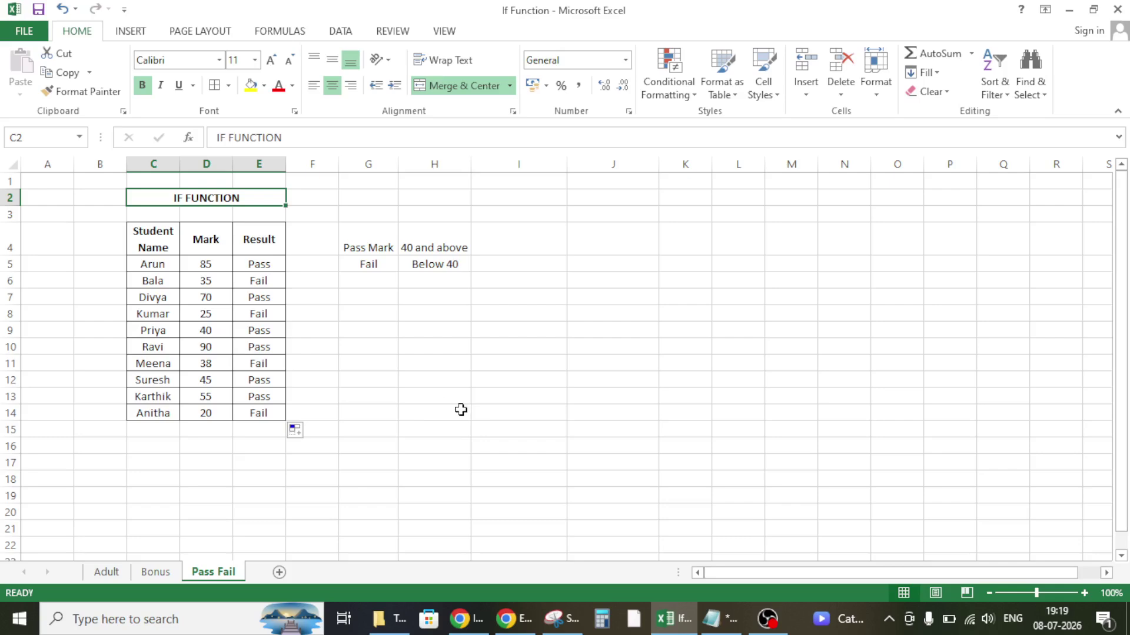
pyautogui.click(767, 619)
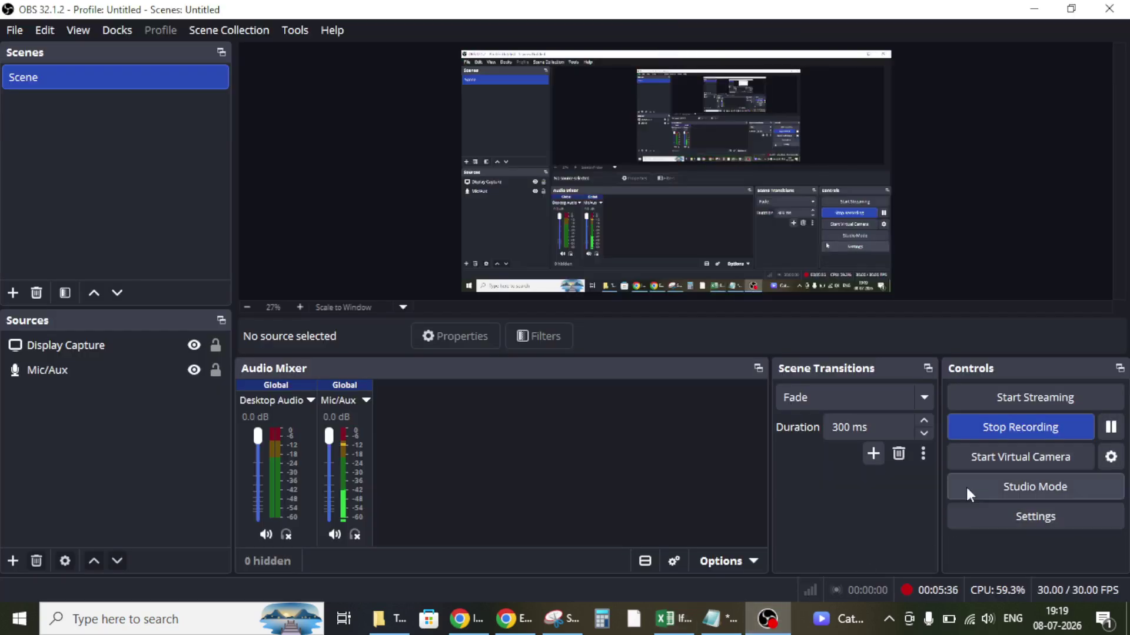